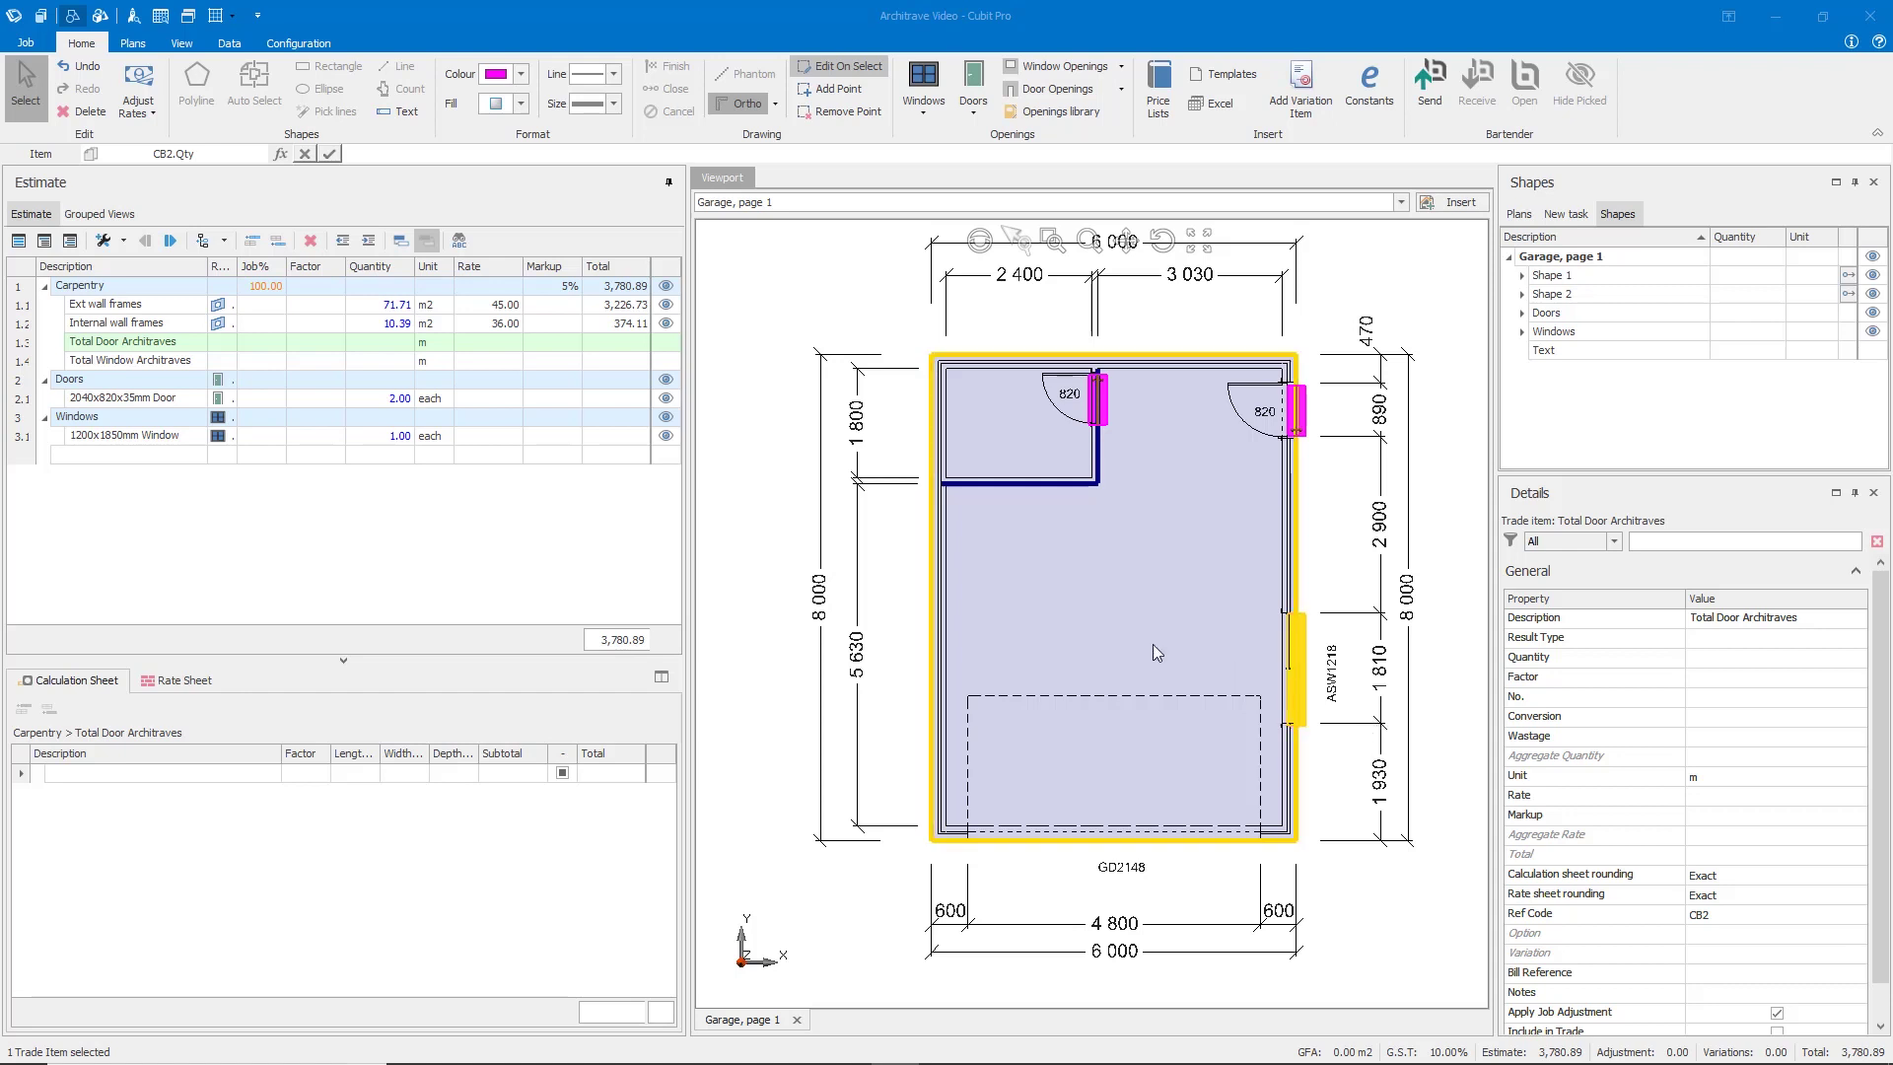
Review the 2040x820x35mm door and 1200x1850mm window items, the door library, and wall frame deductions
click(172, 398)
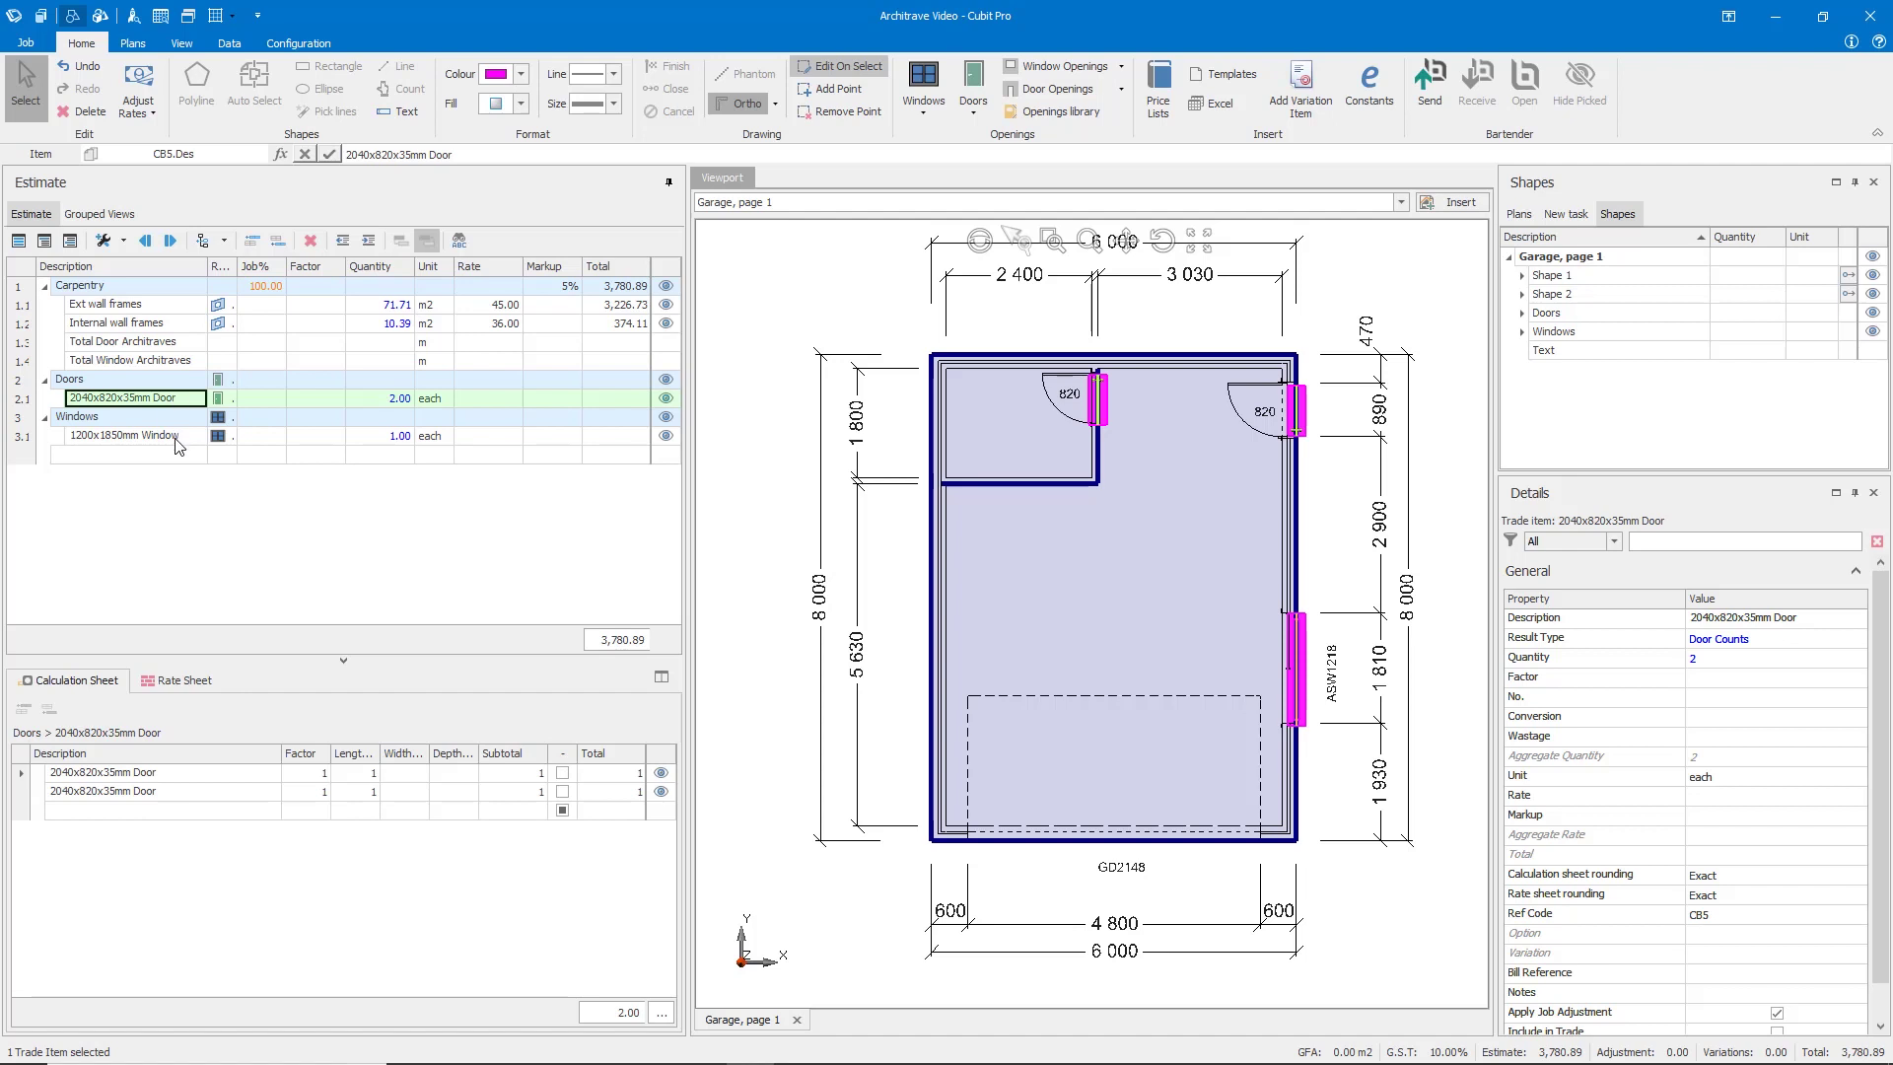
click(179, 441)
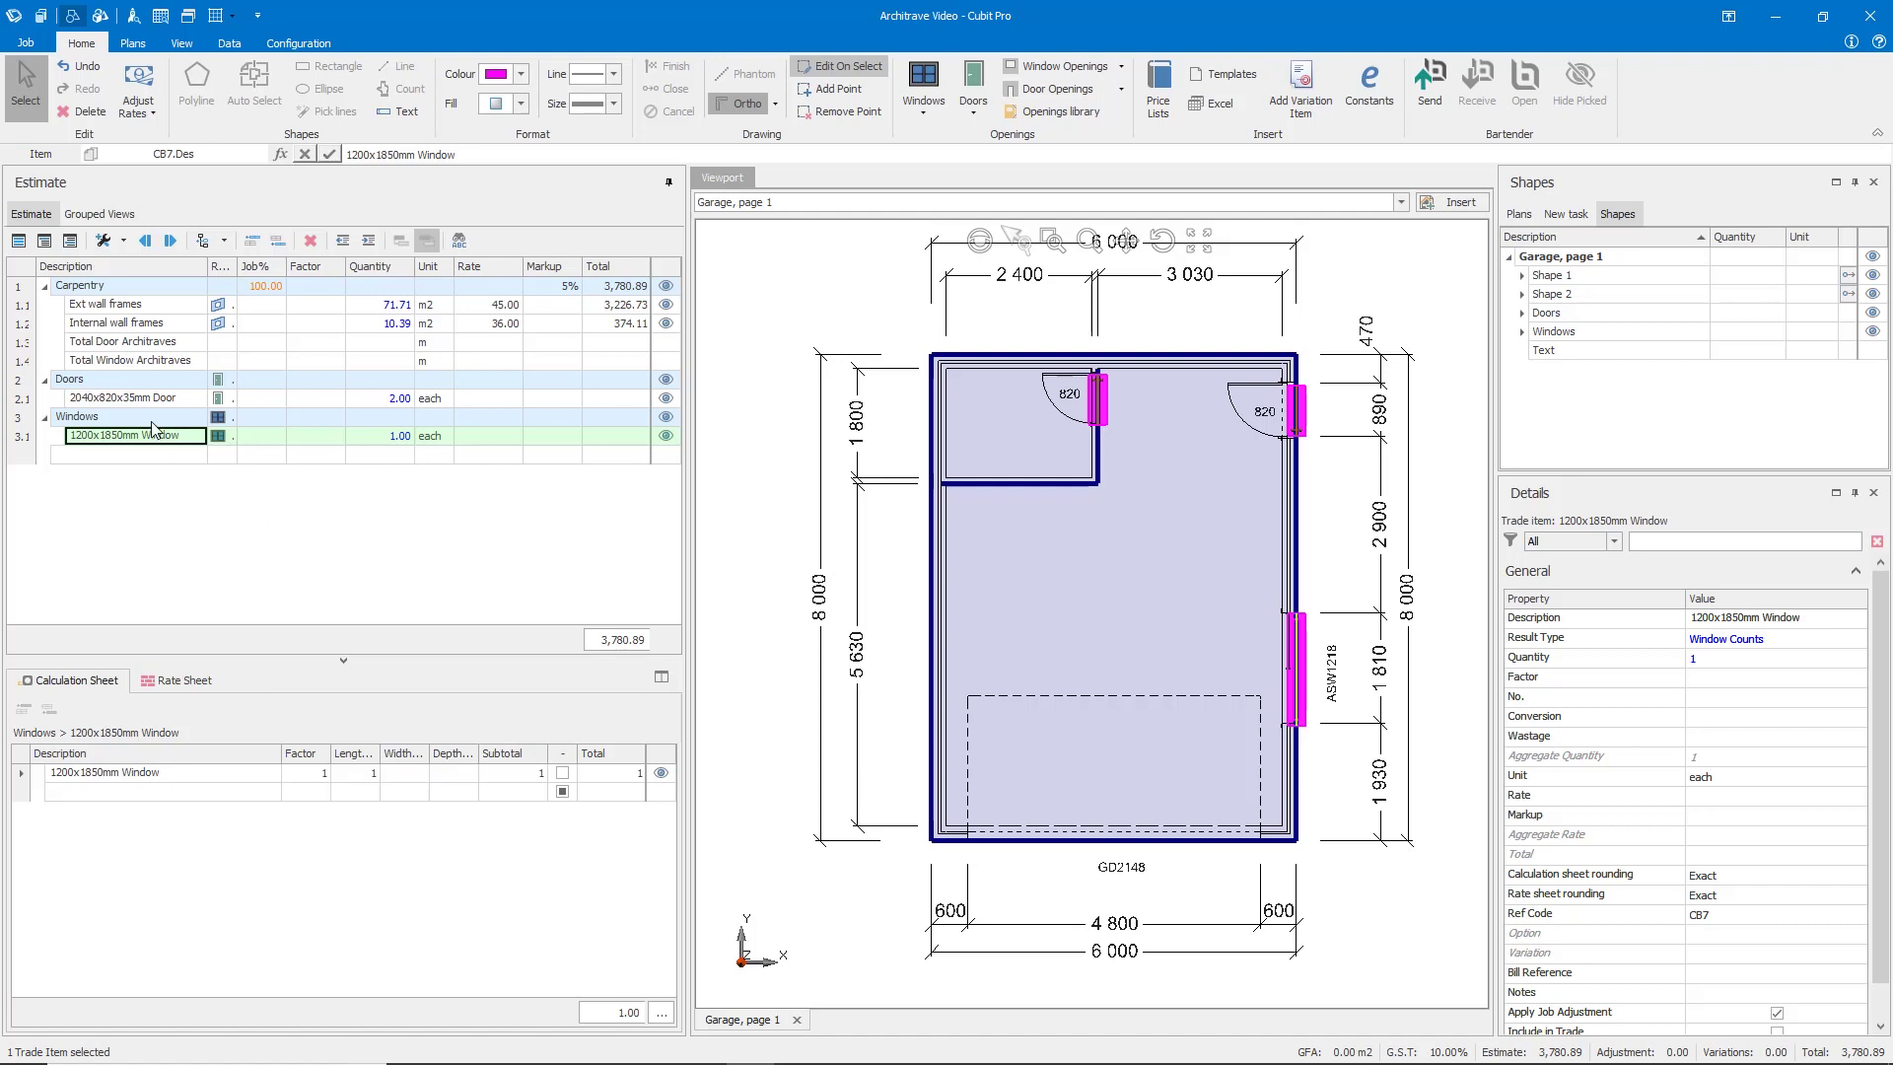
click(975, 119)
click(1001, 136)
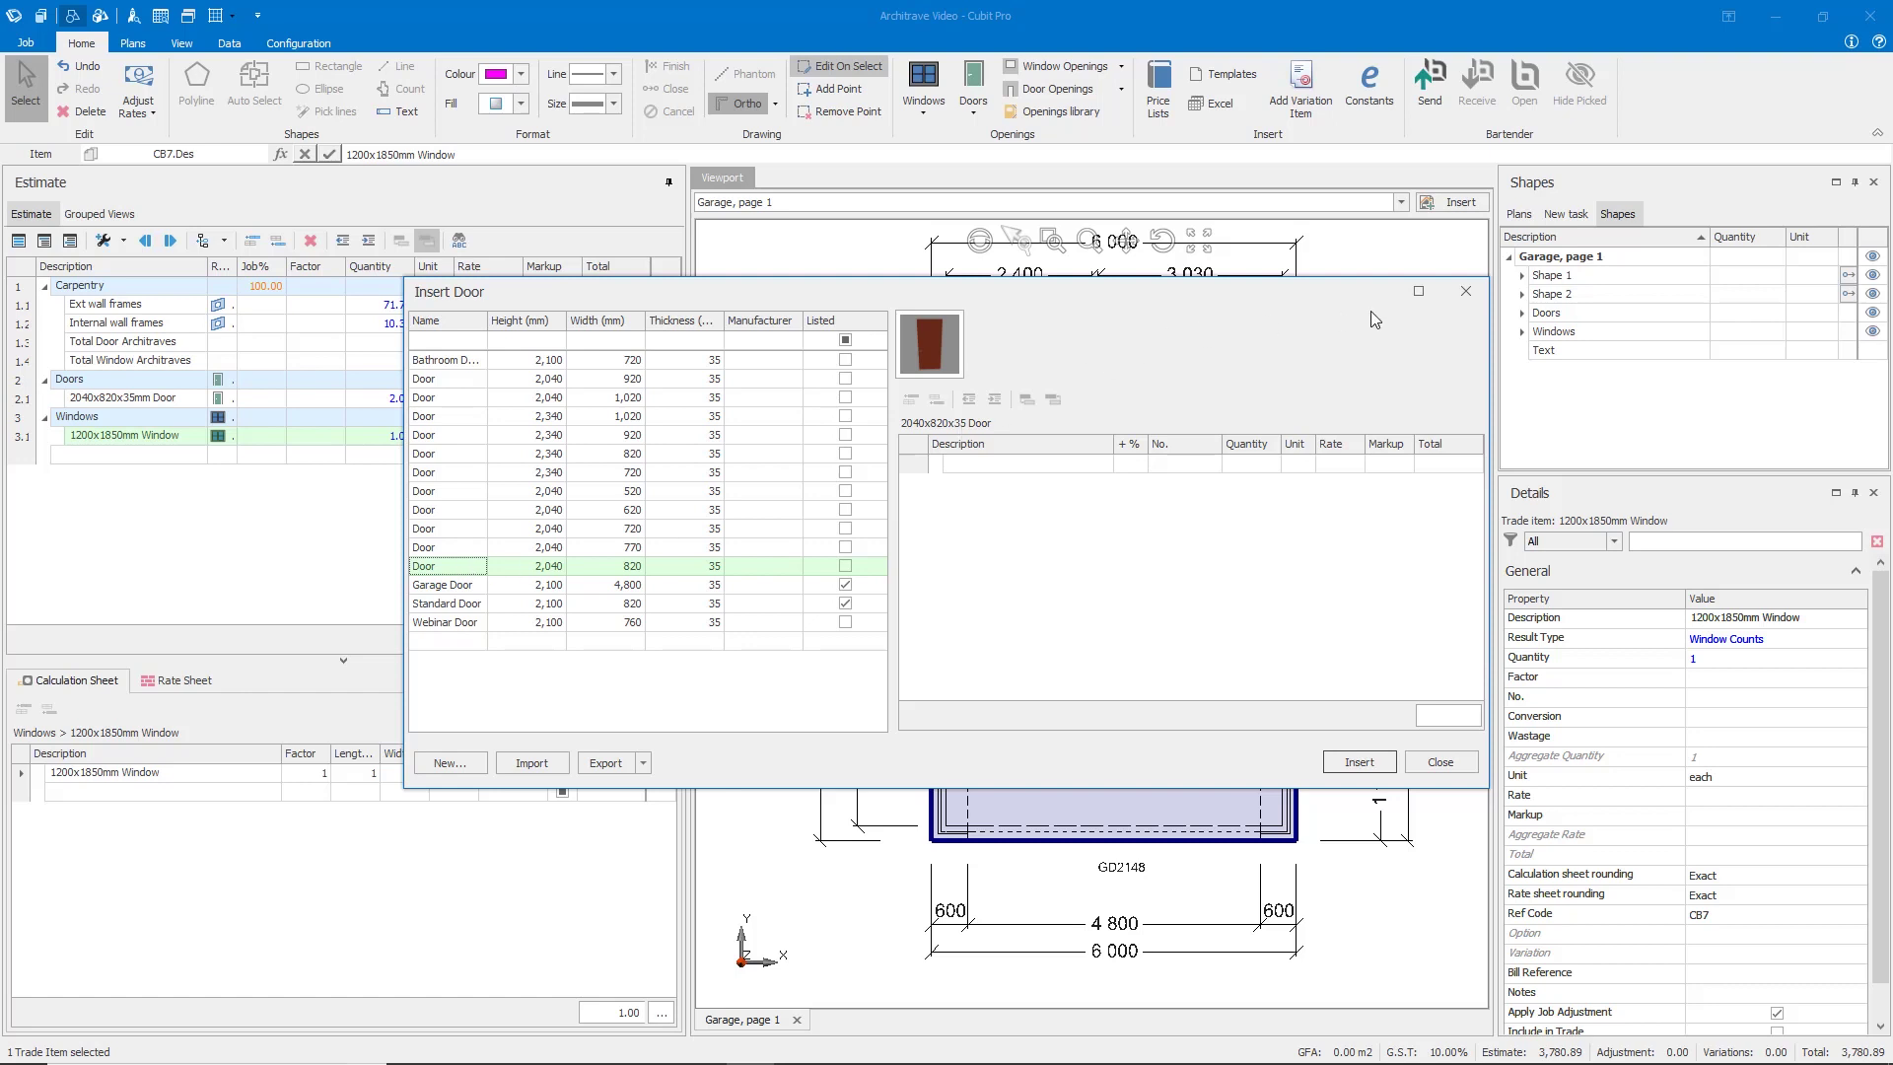
click(1466, 293)
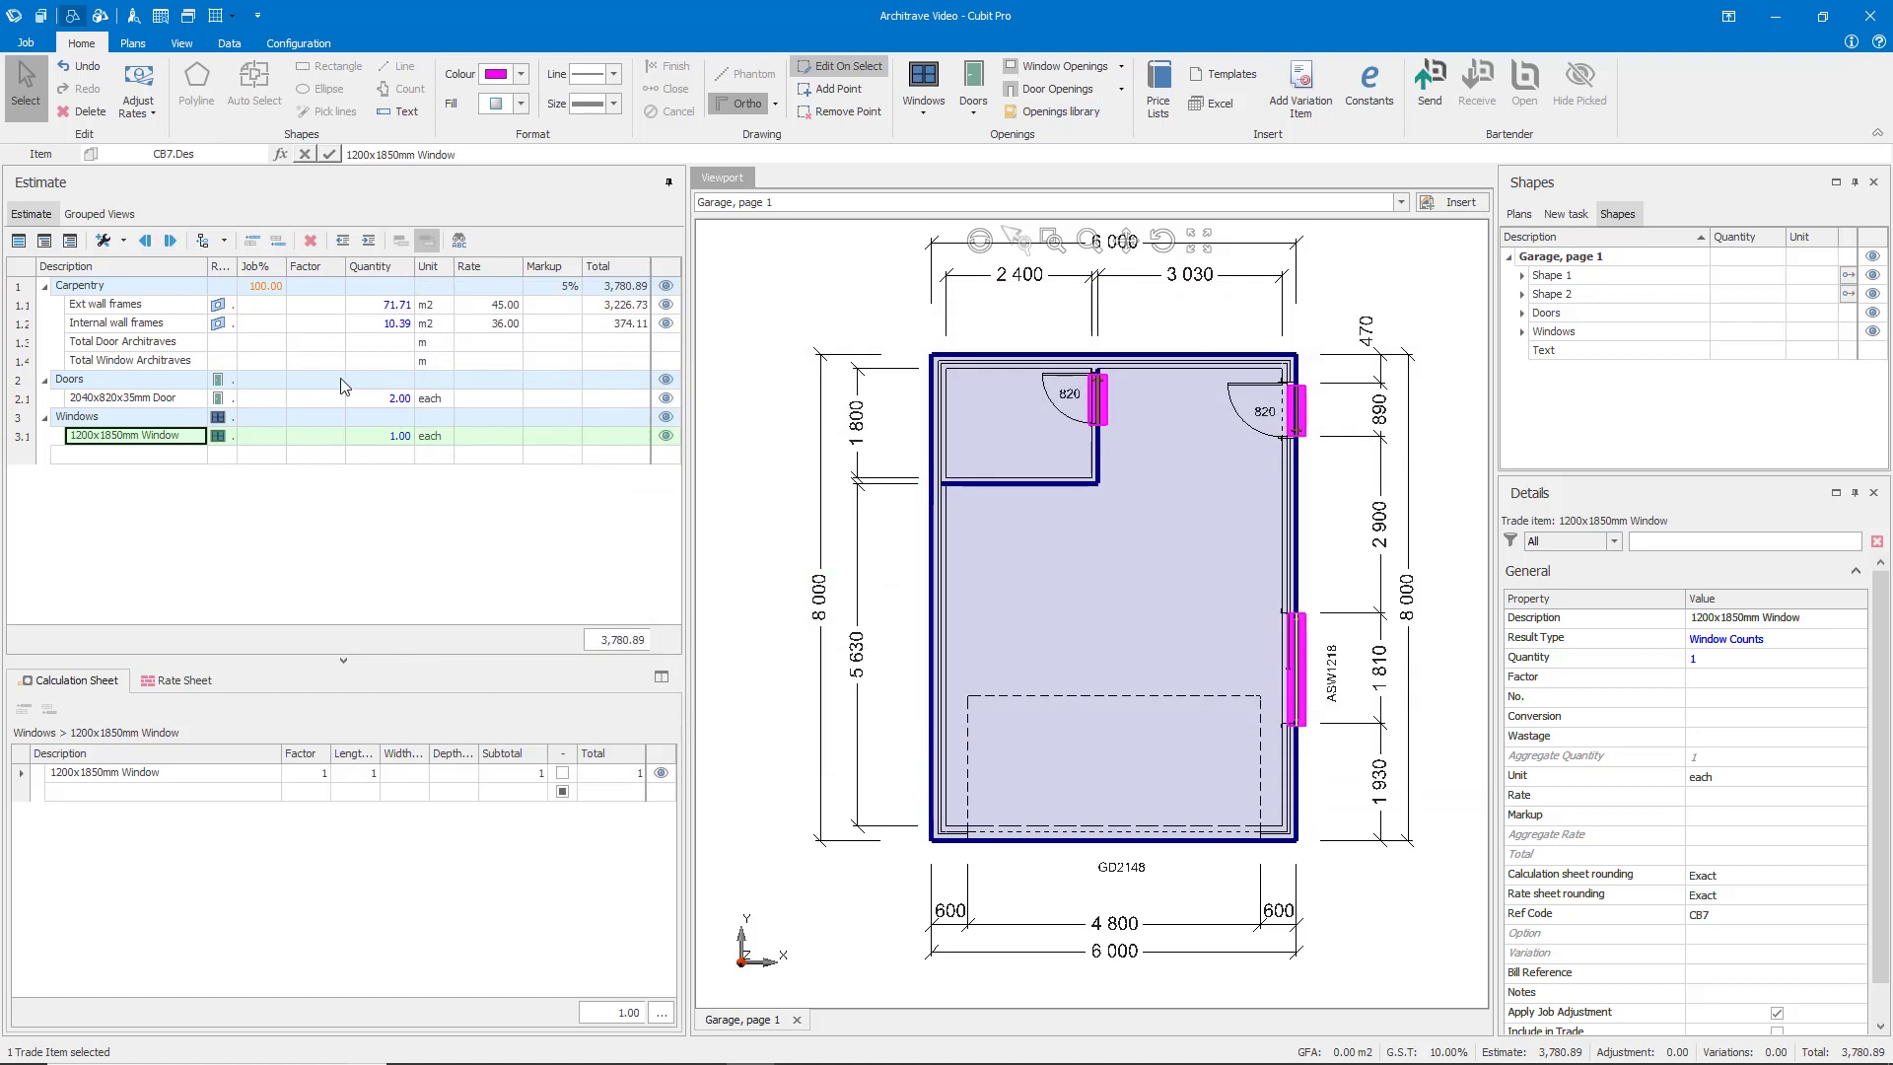
click(395, 325)
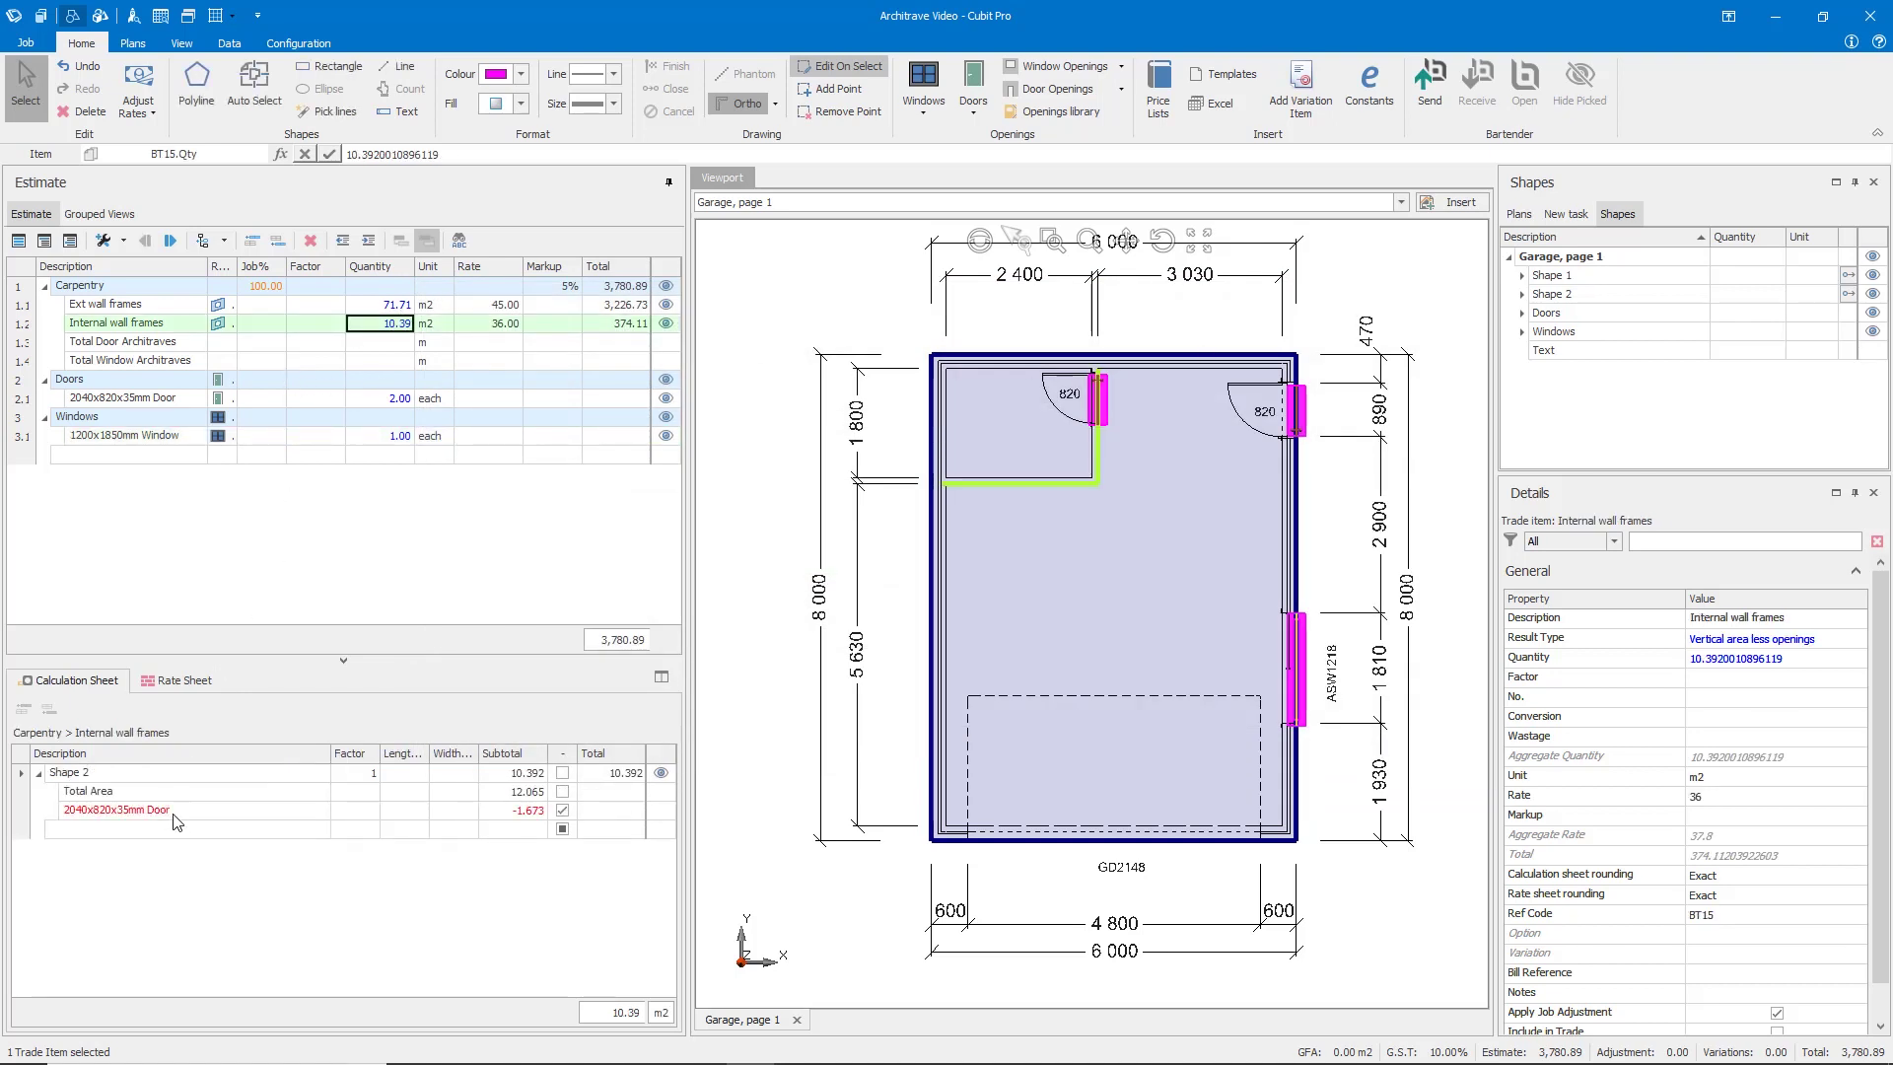
click(404, 305)
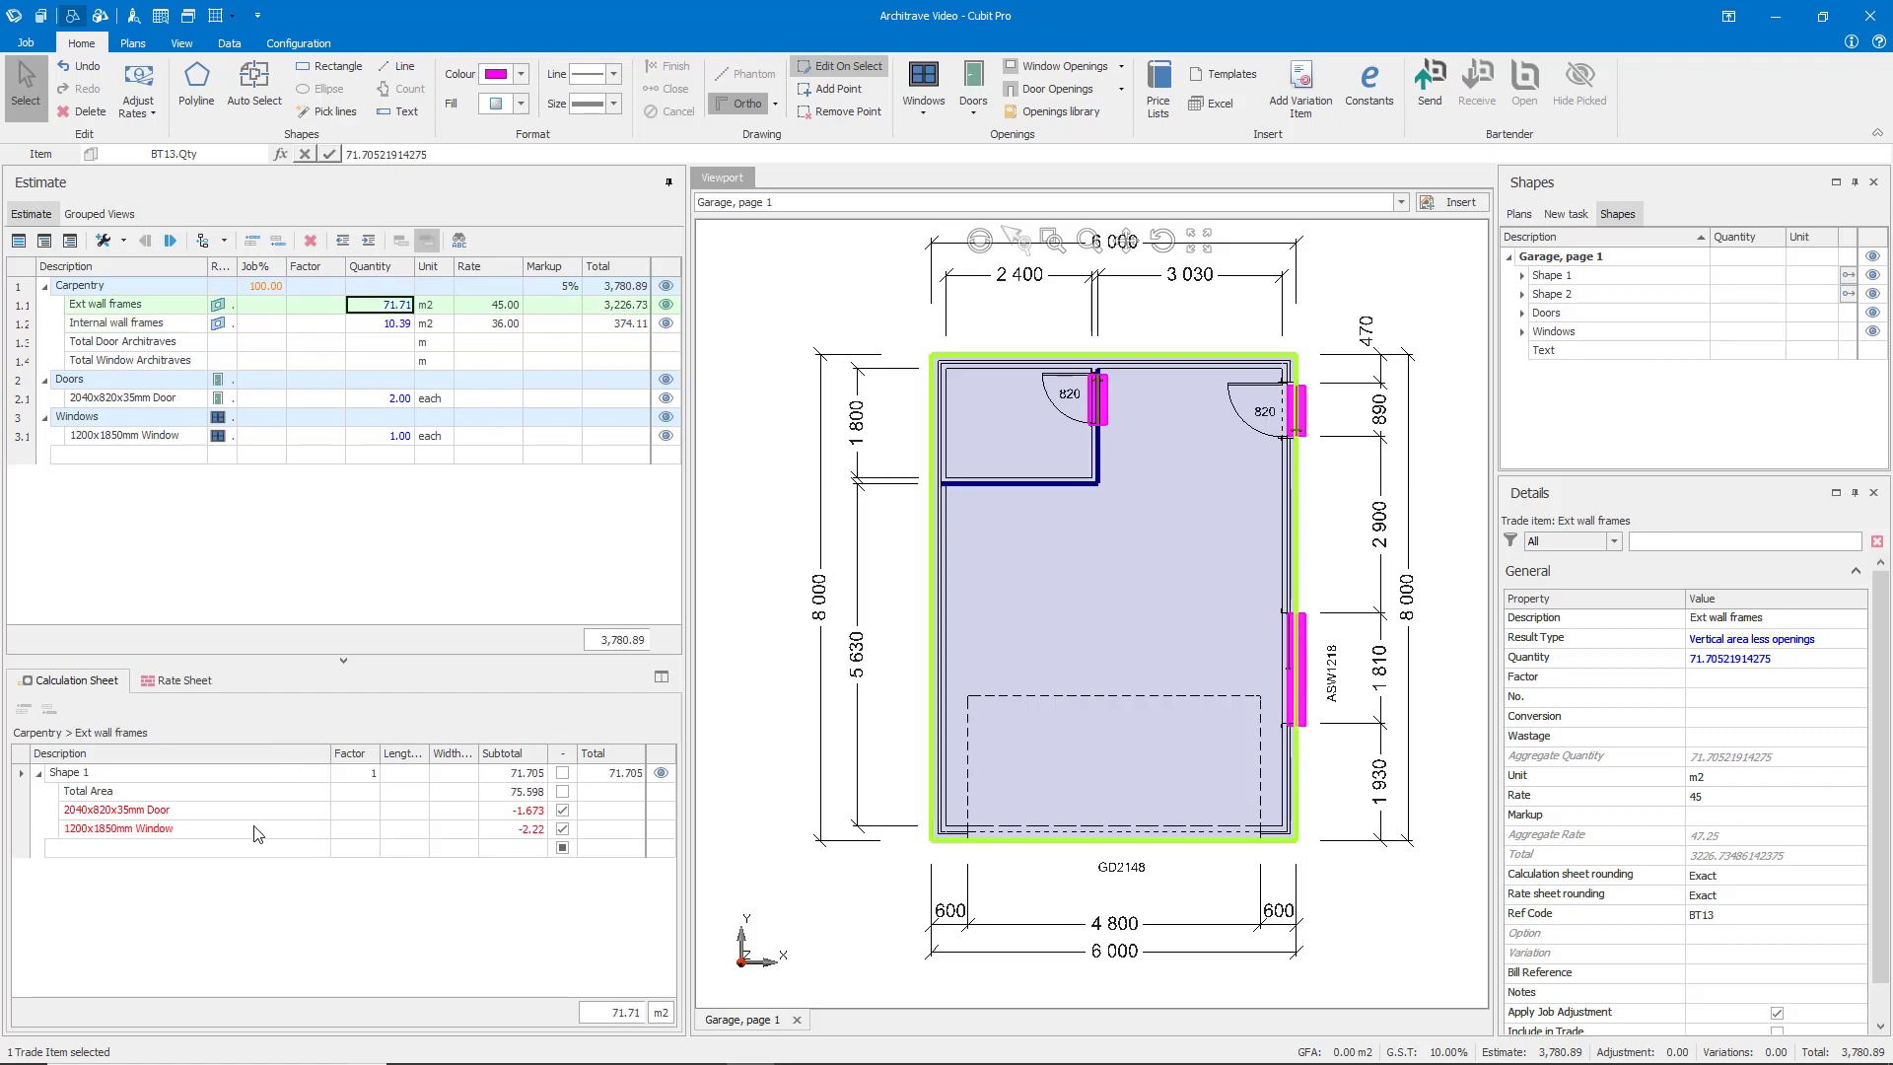
click(394, 344)
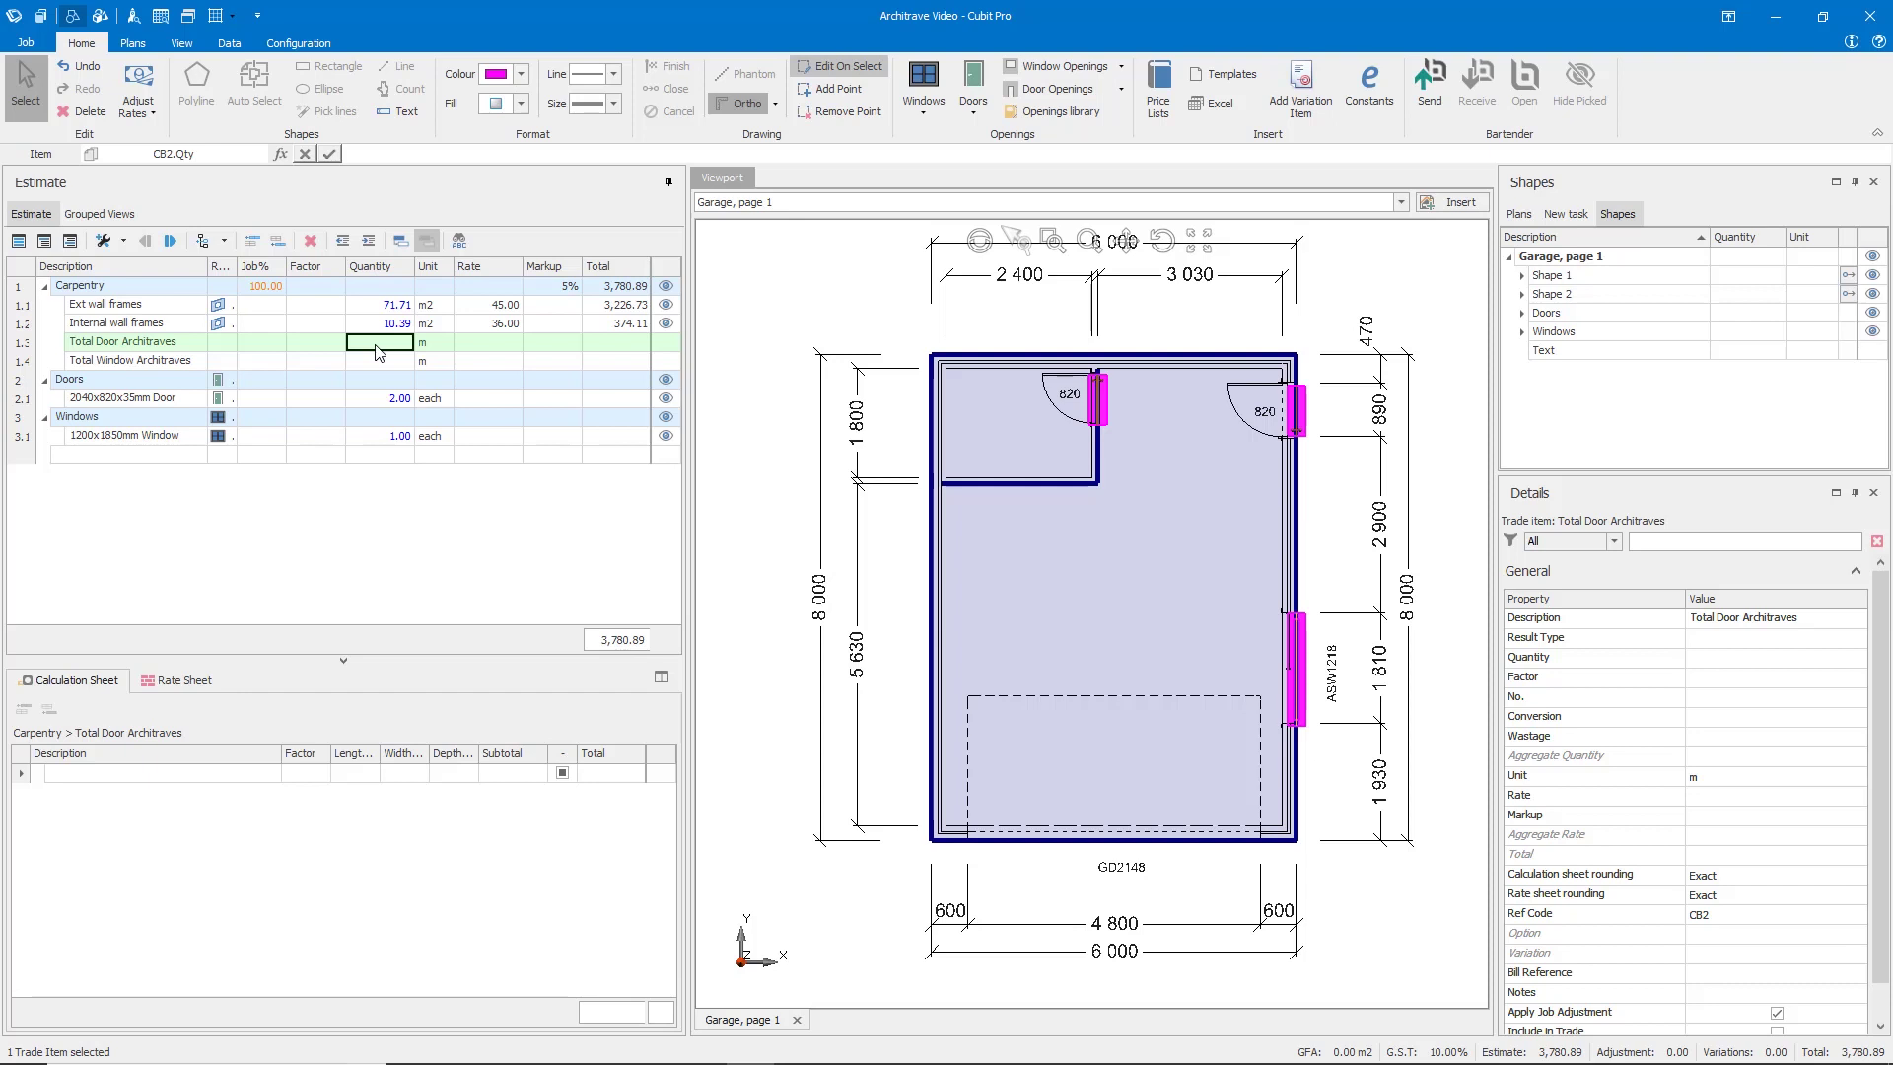
text((@)
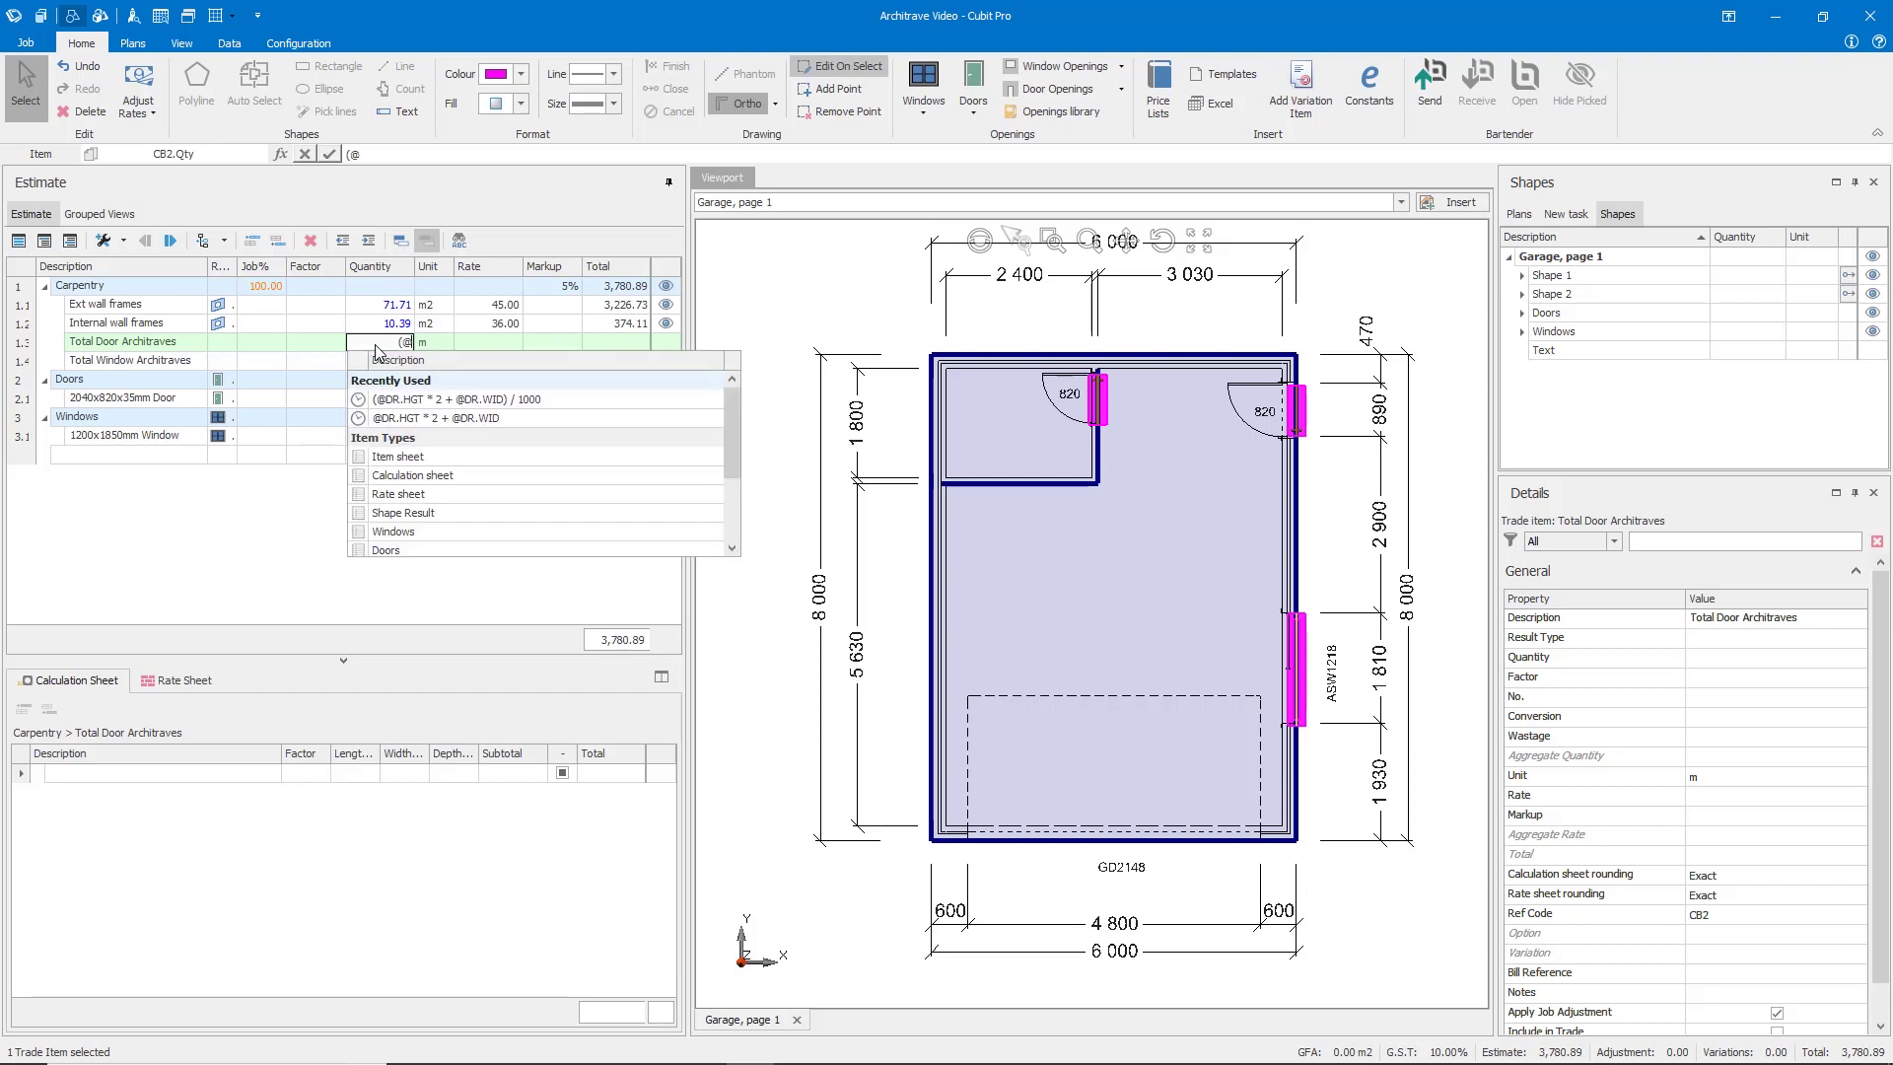
text(dr)
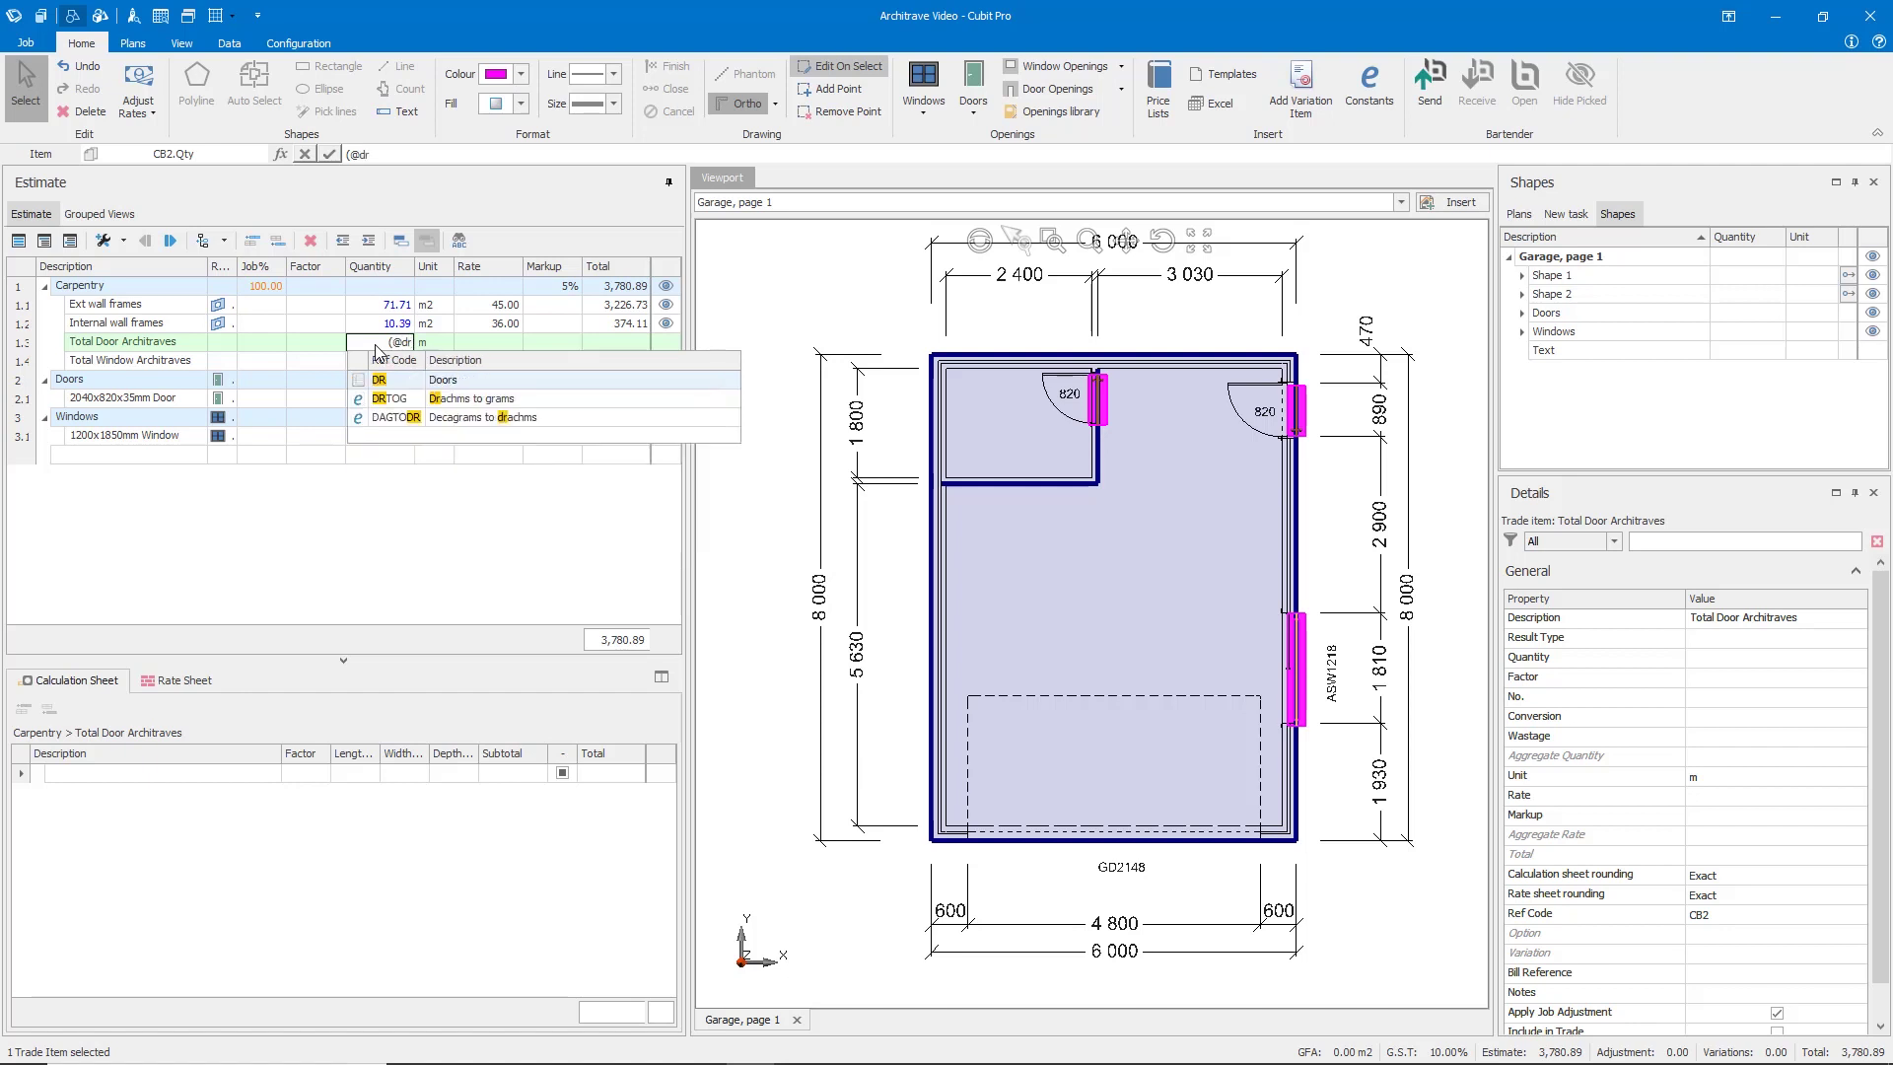
text(.)
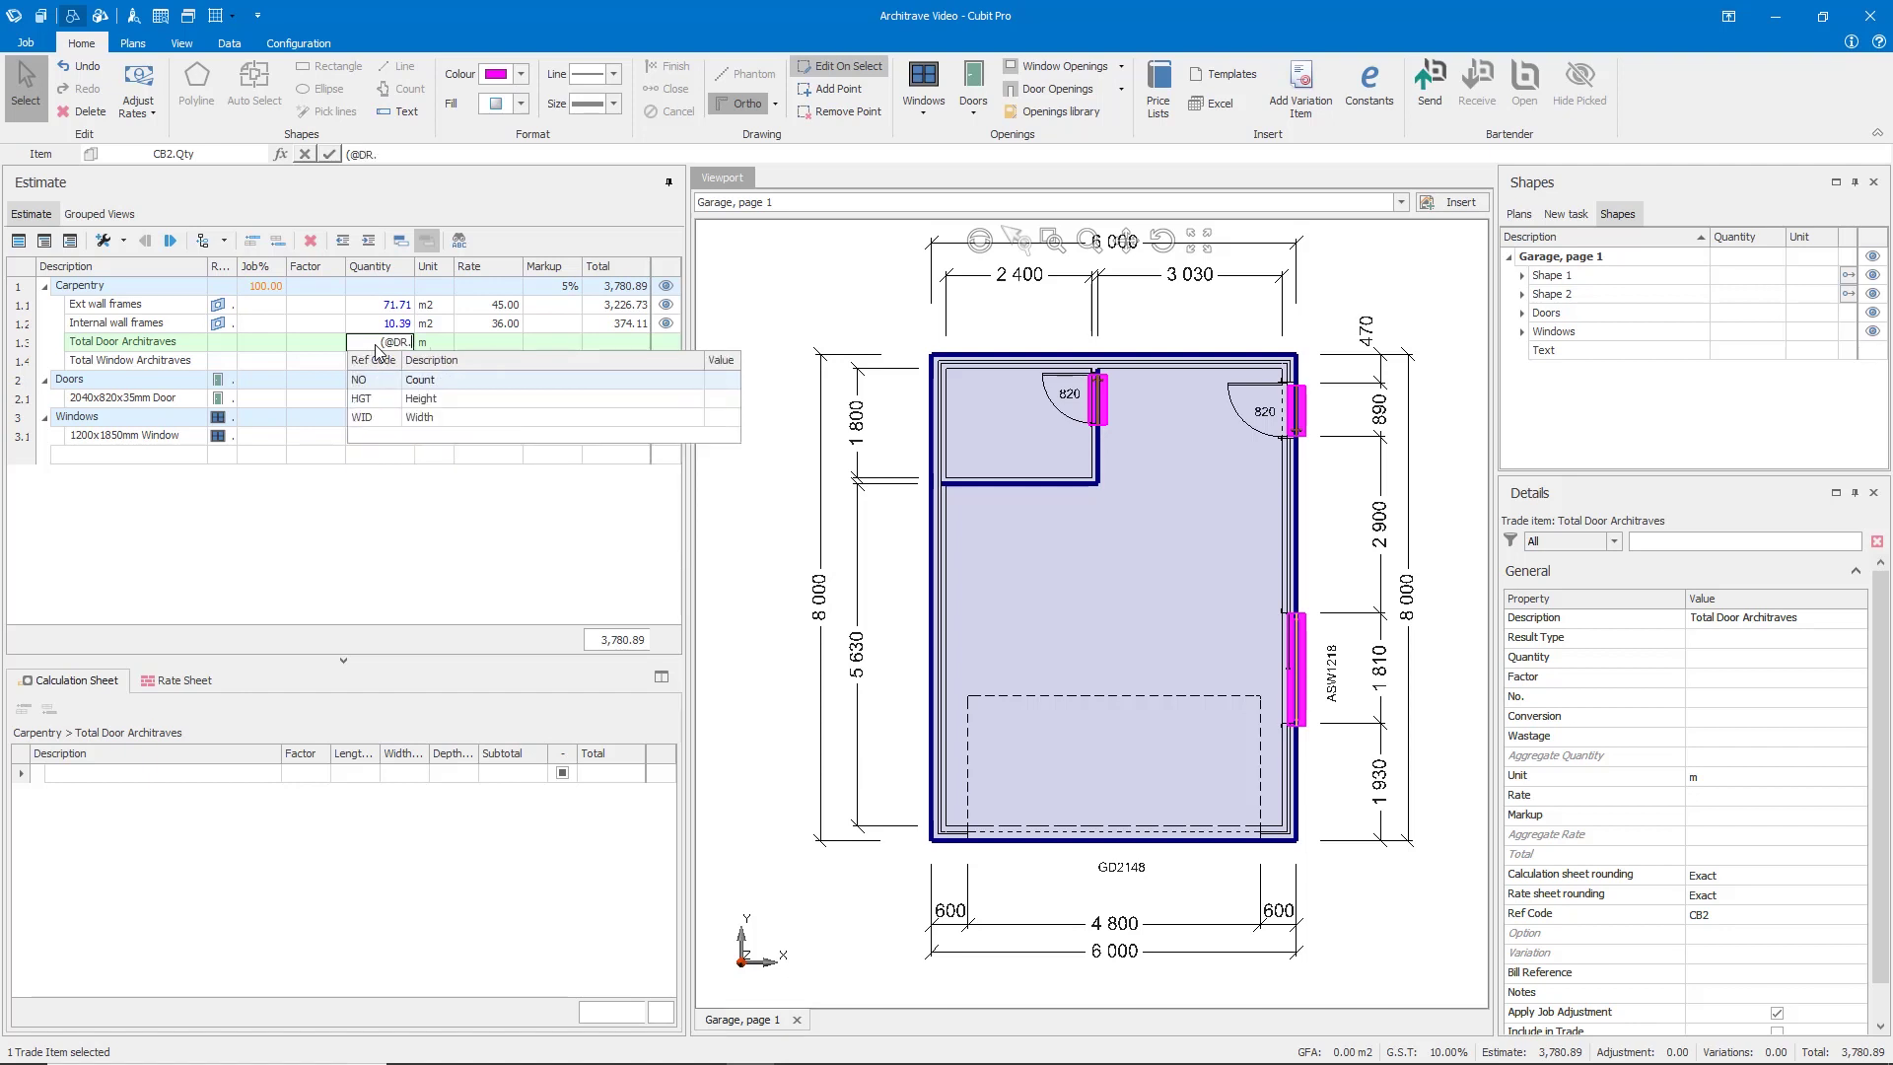
text(h)
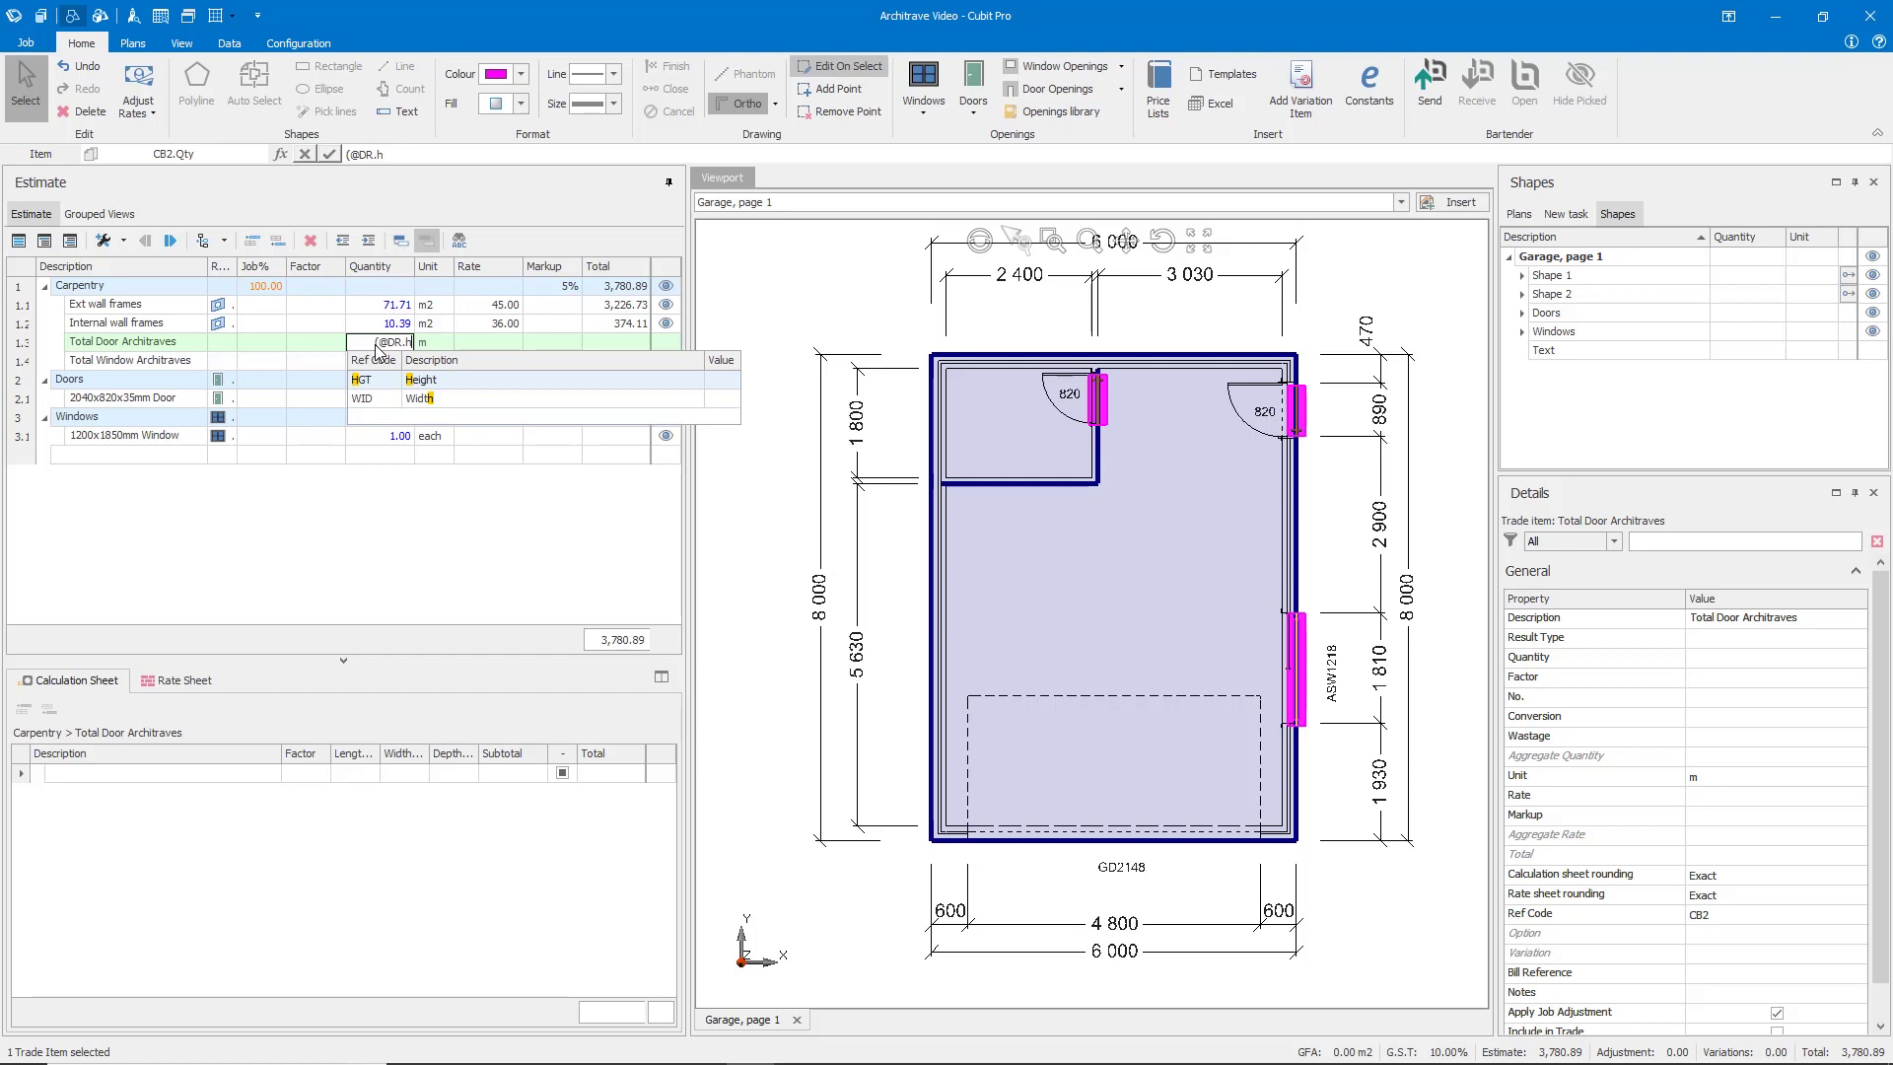
key(Return)
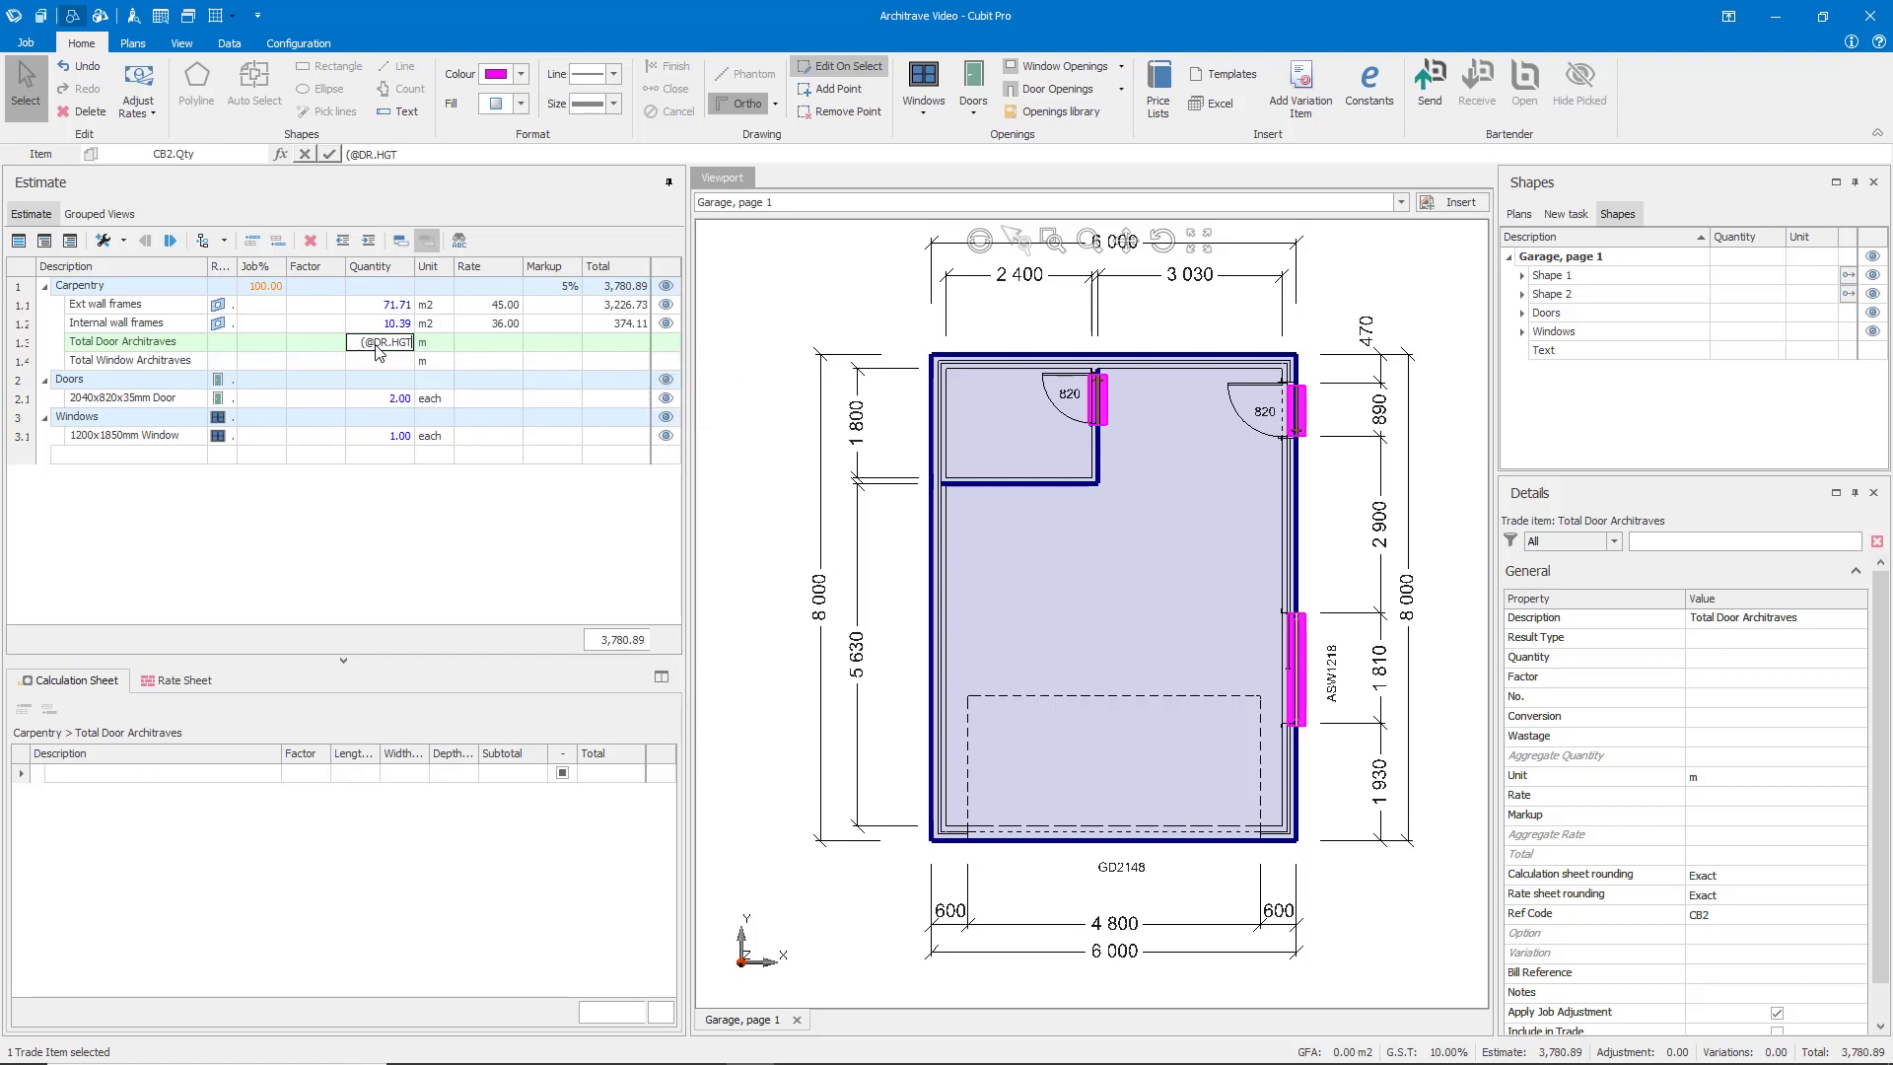
text(*2+@)
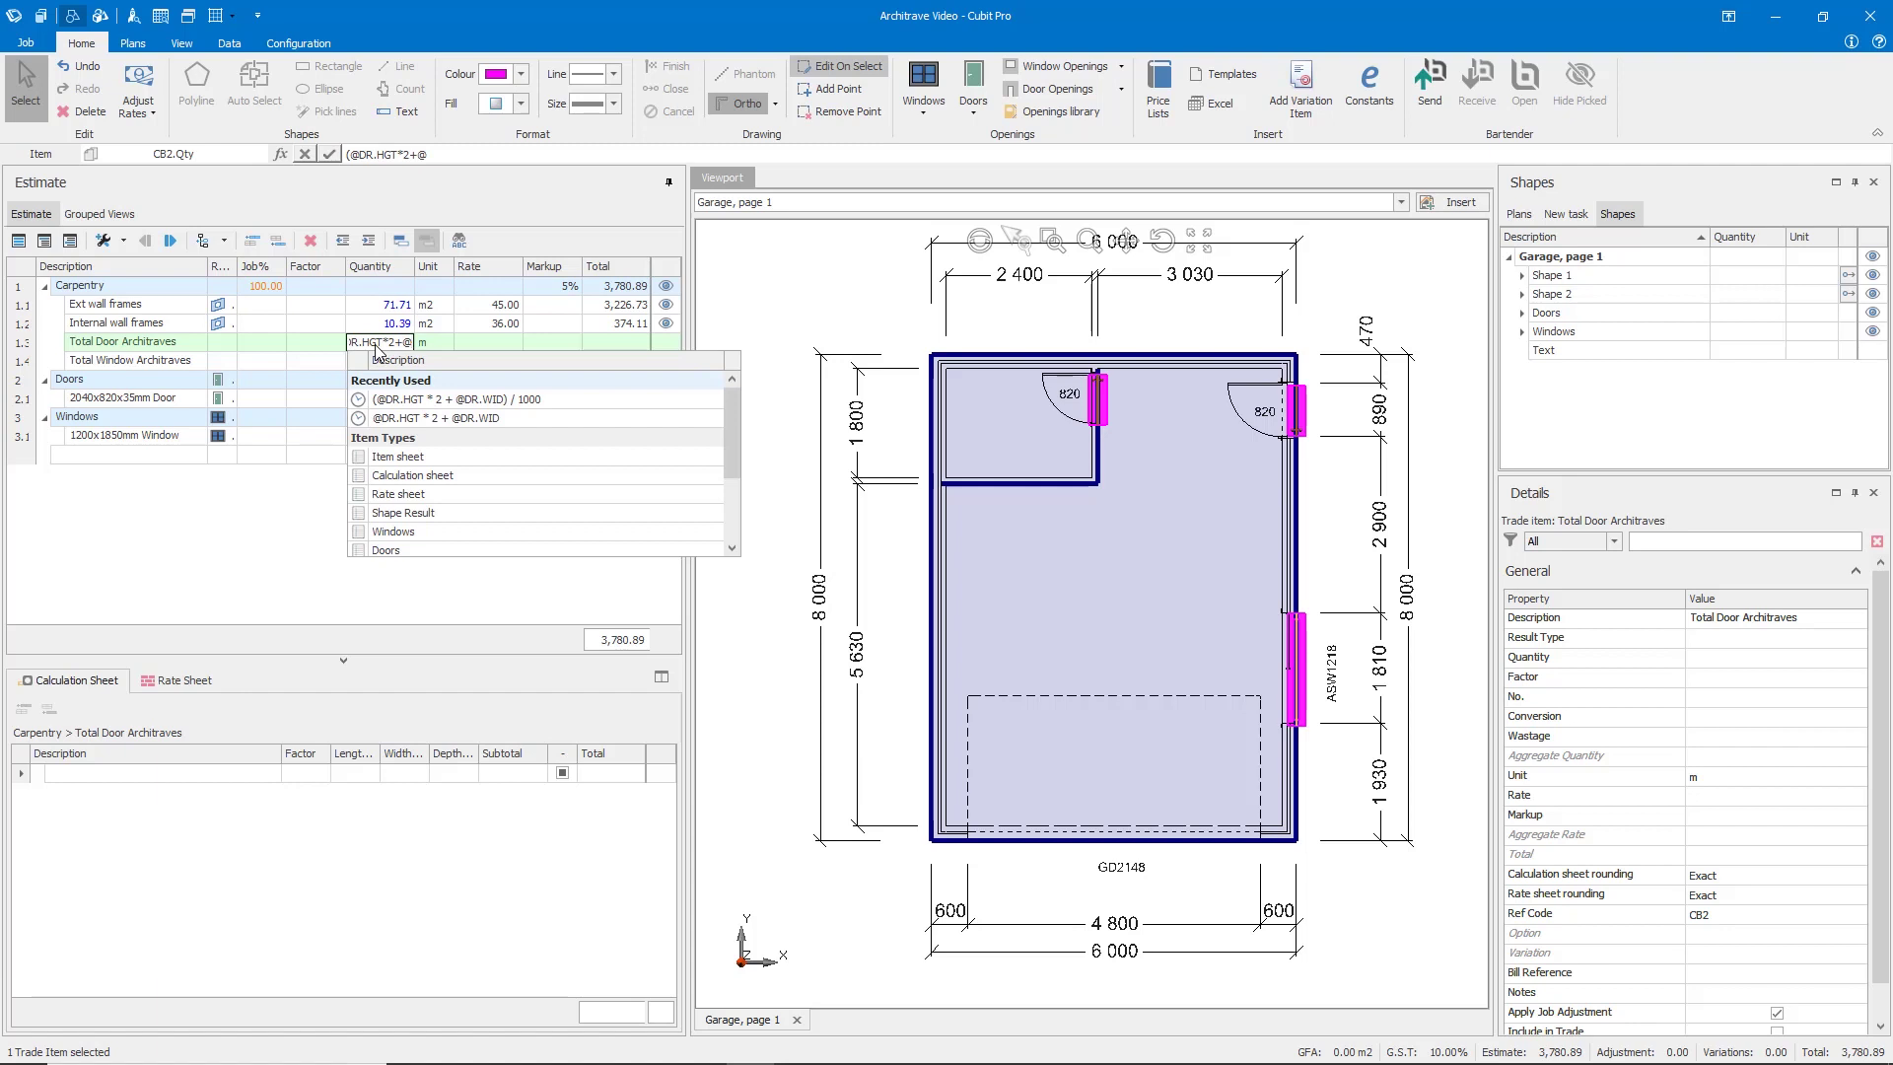
text(DR.)
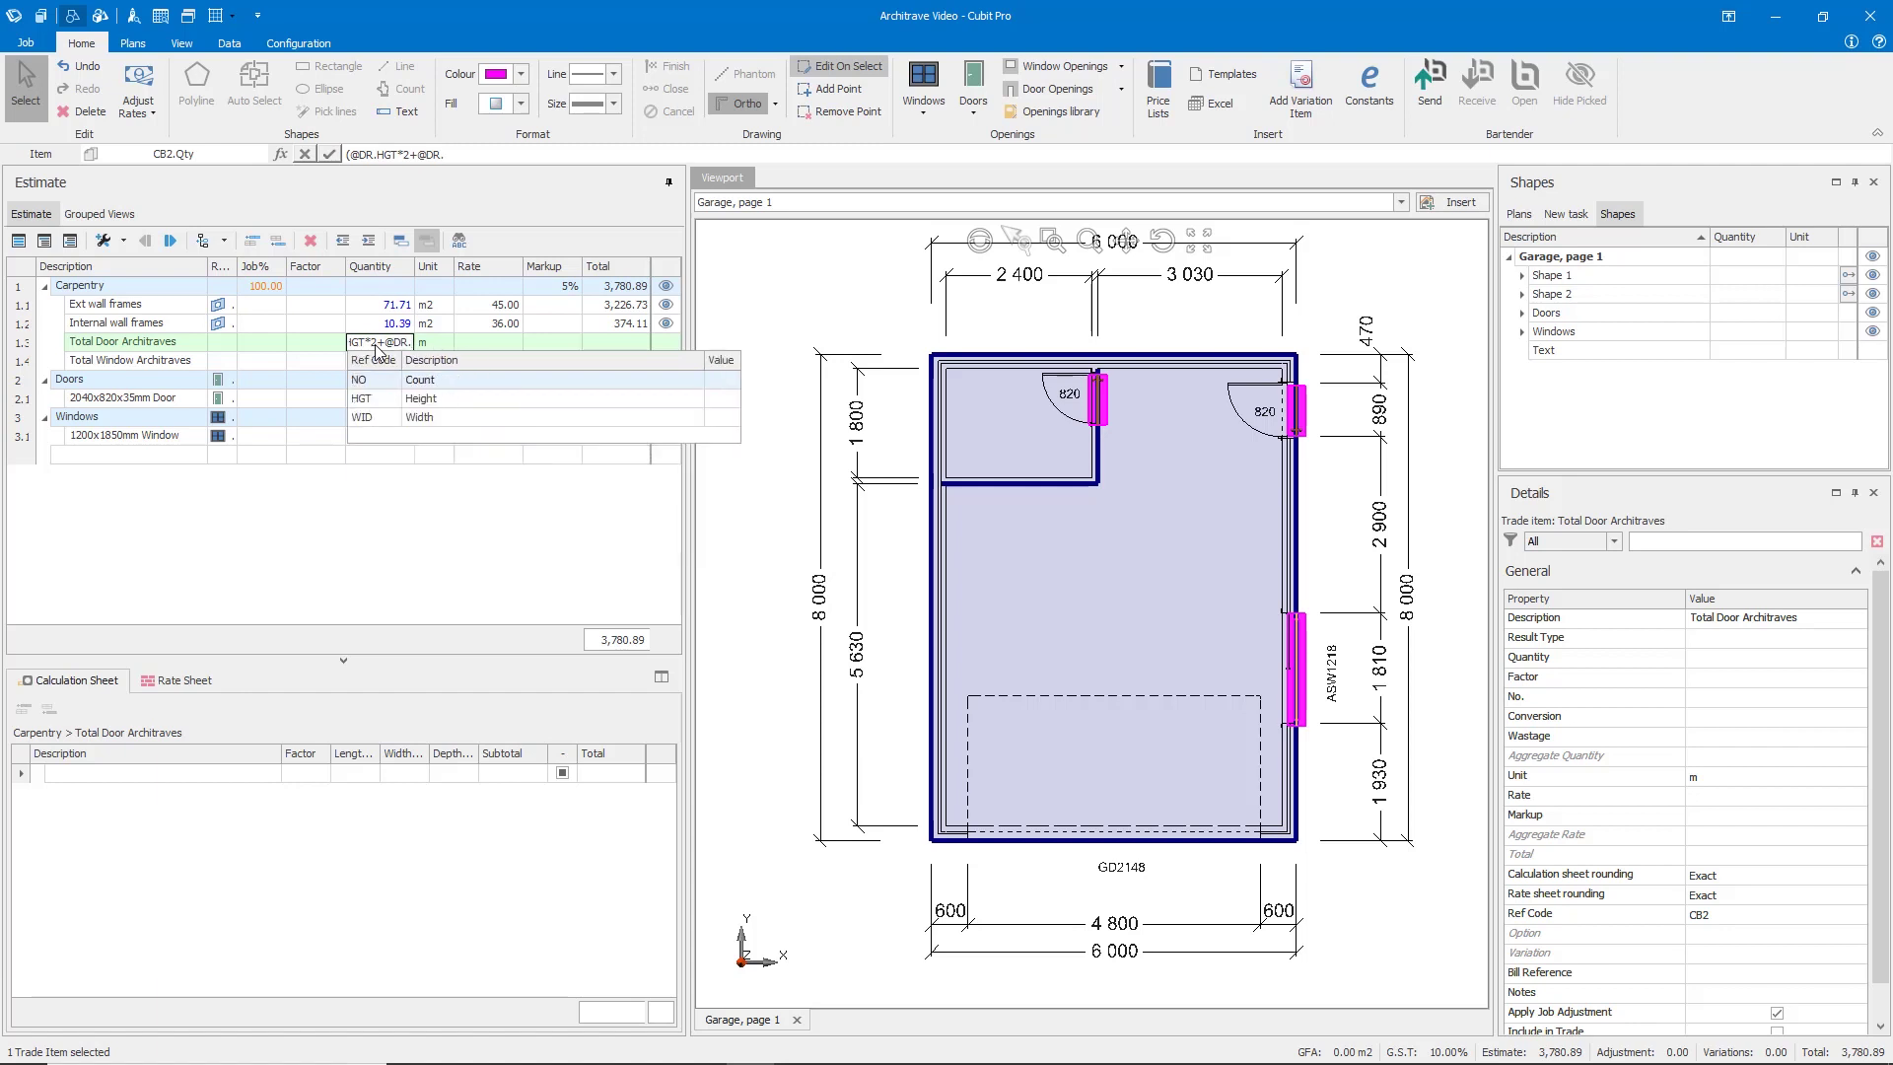
text(w)
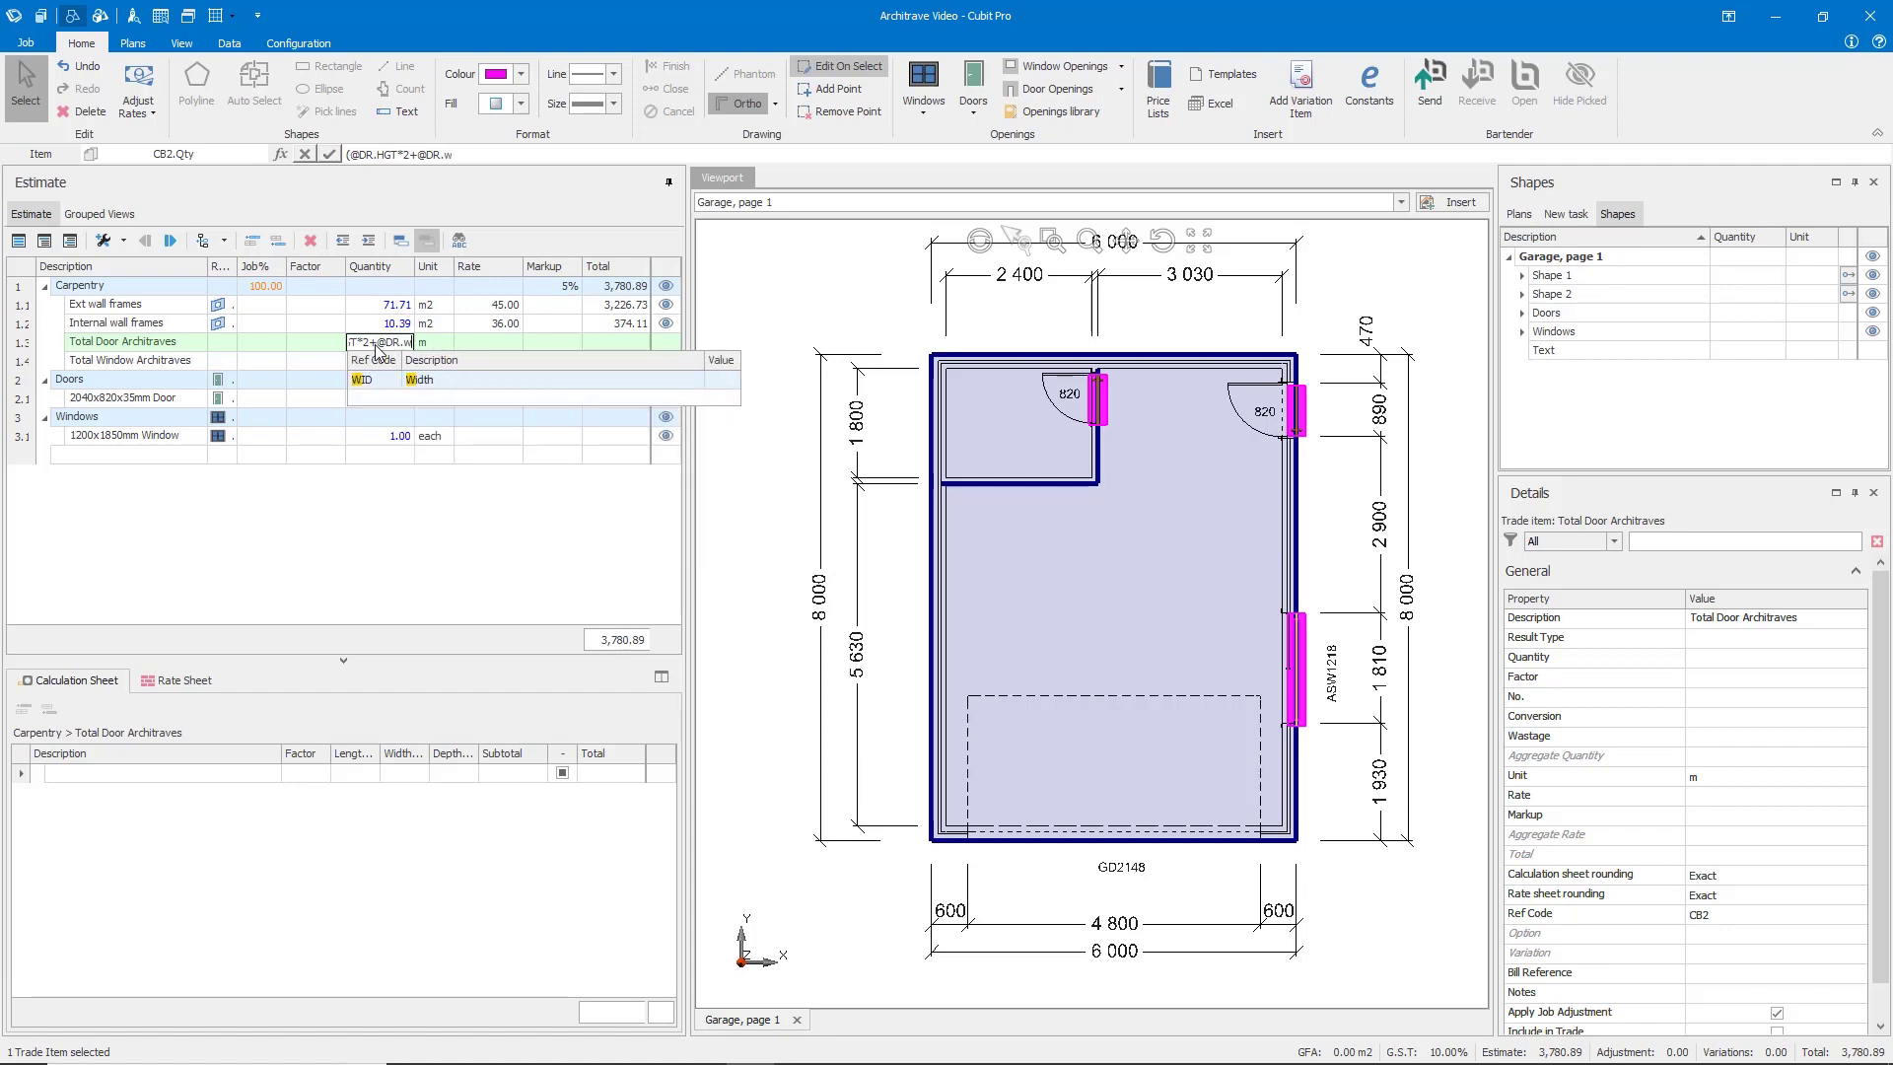
key(Return)
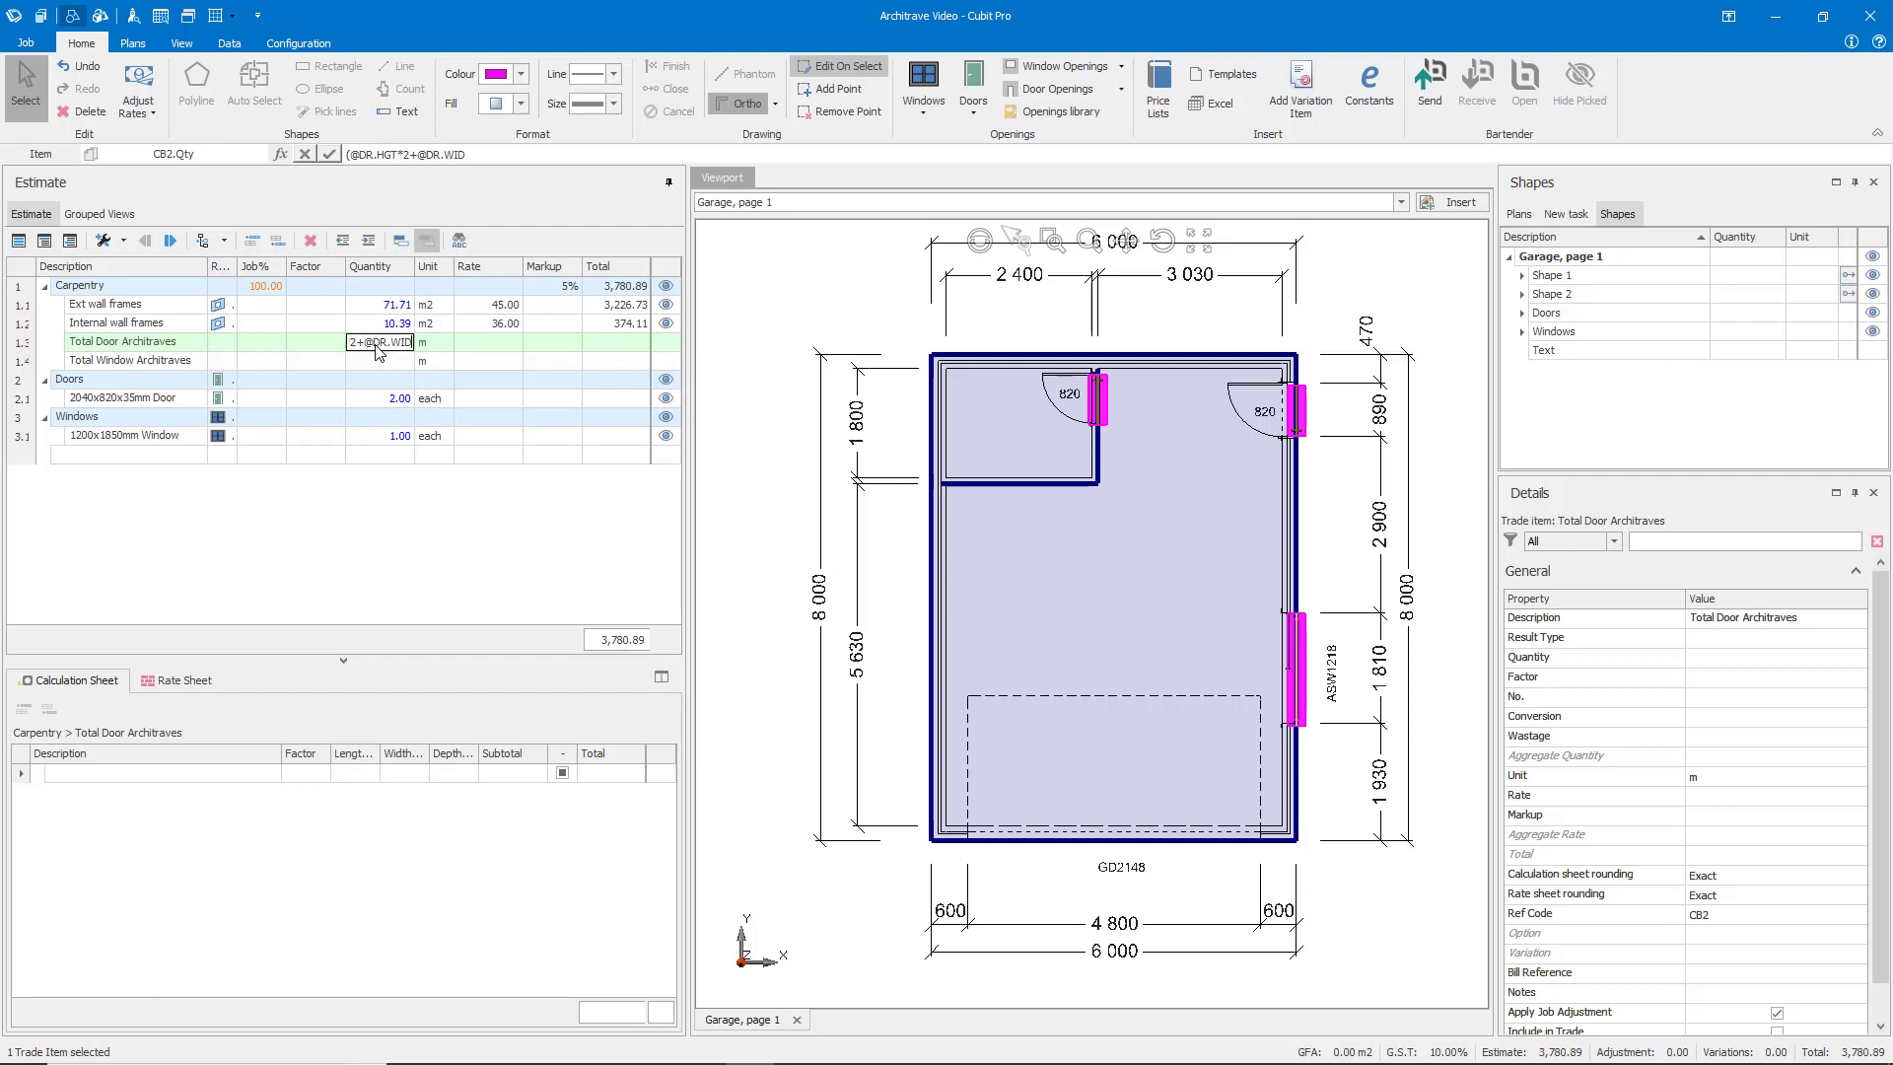
text()/1000)
key(Return)
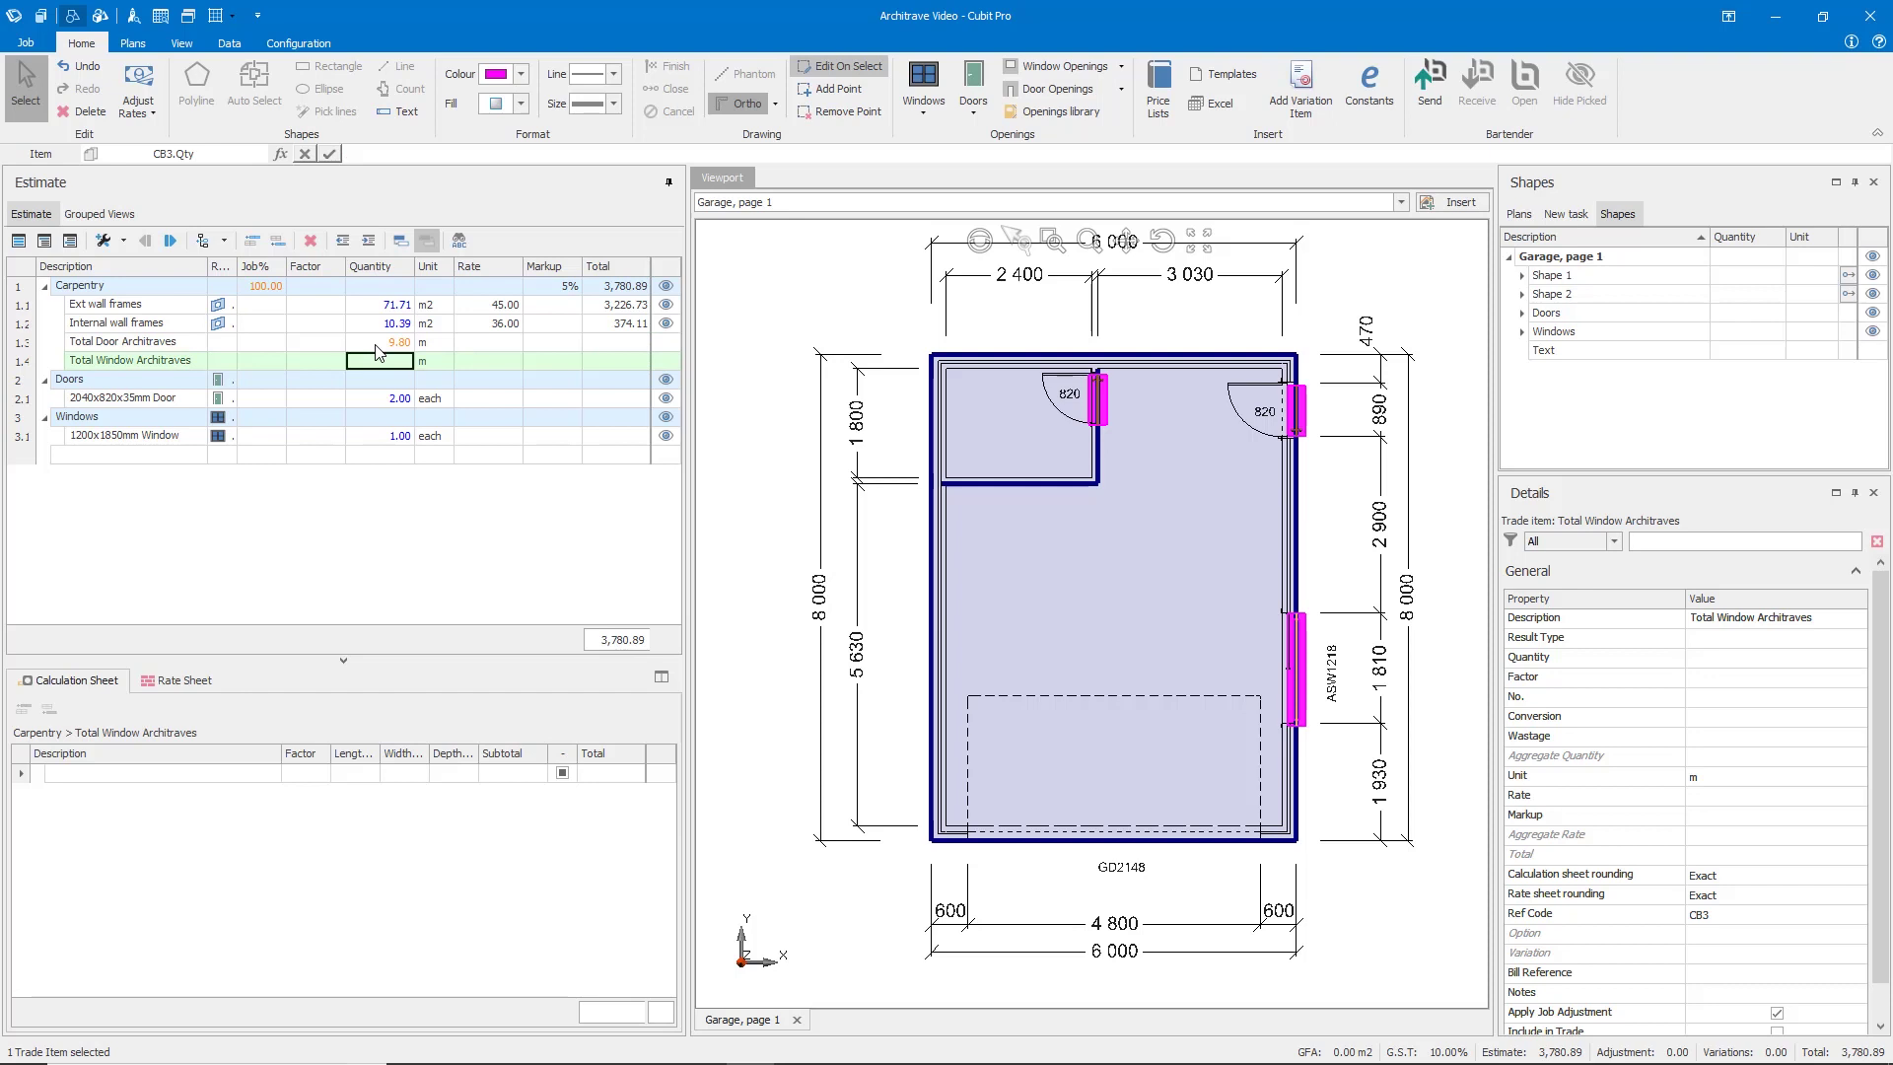
click(377, 345)
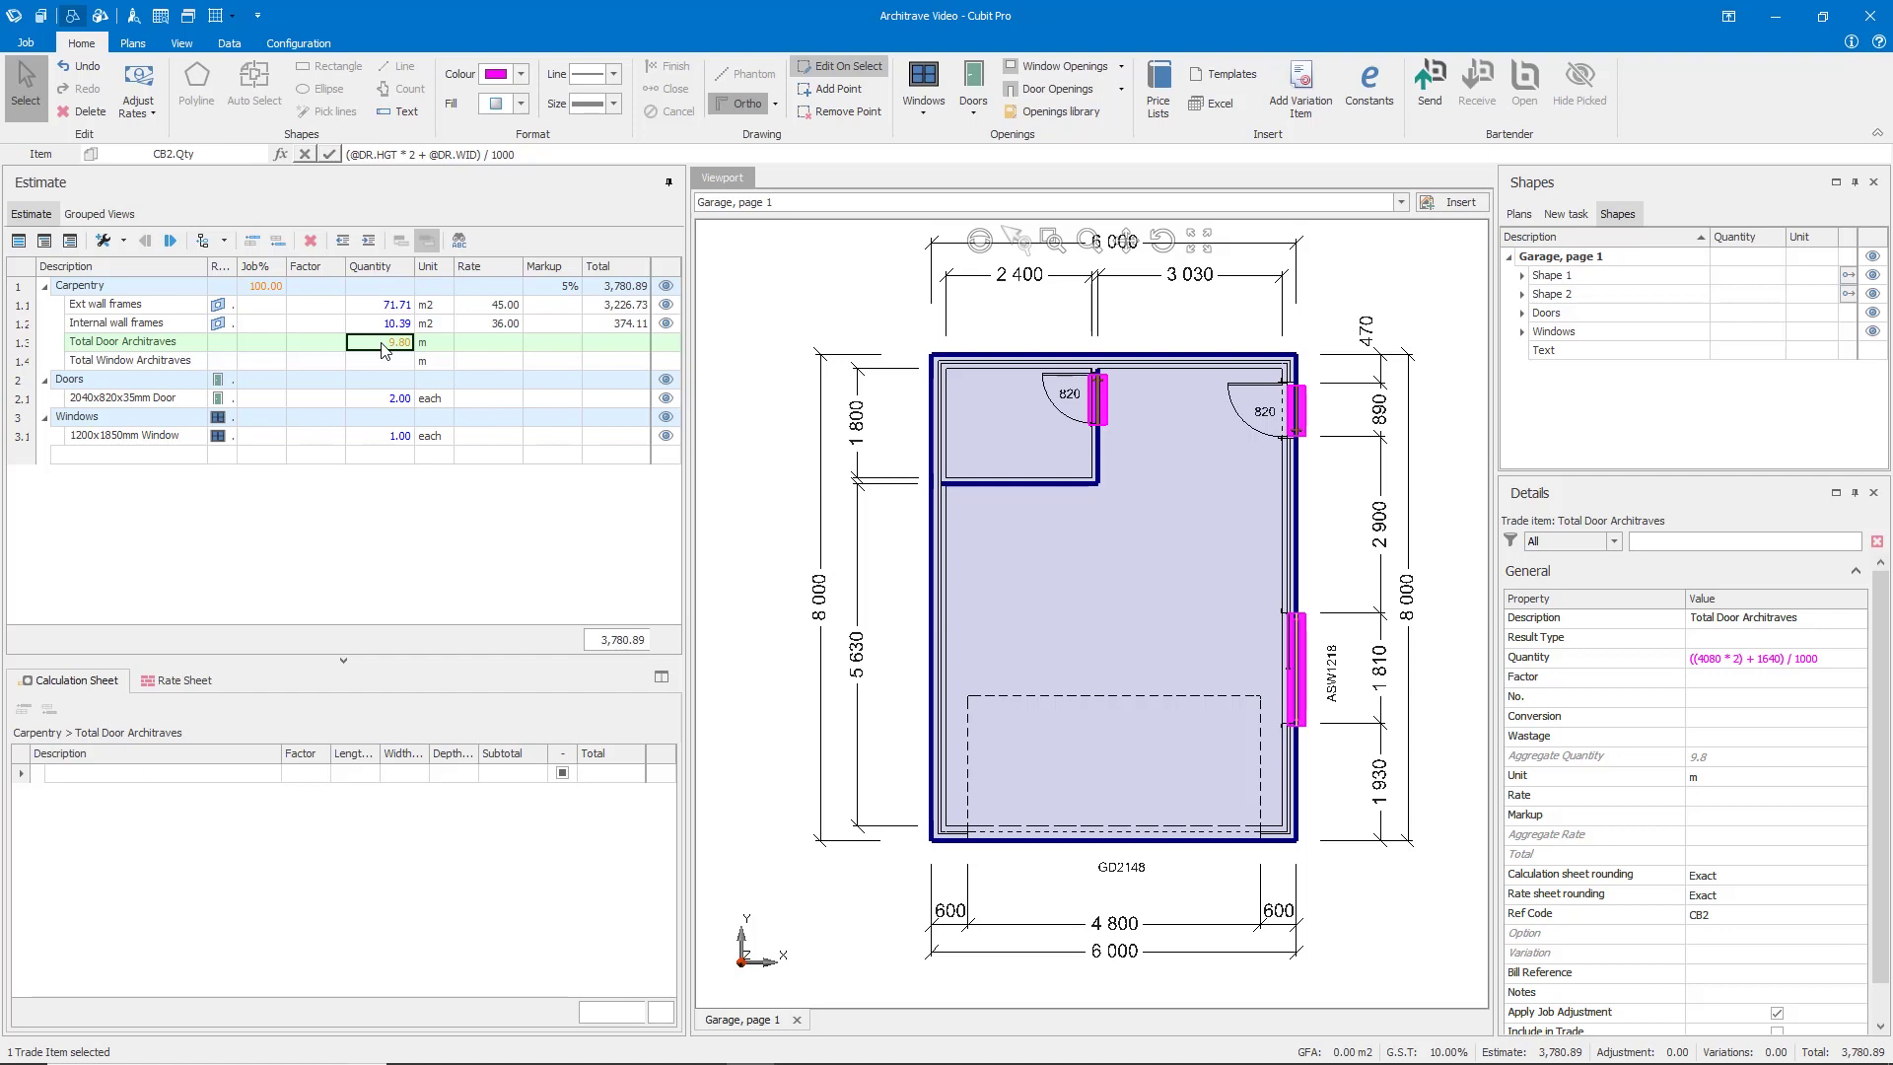
Put the Total Door Architraves formula, ((4080*2)+1640)/1000, back into edit mode
click(543, 153)
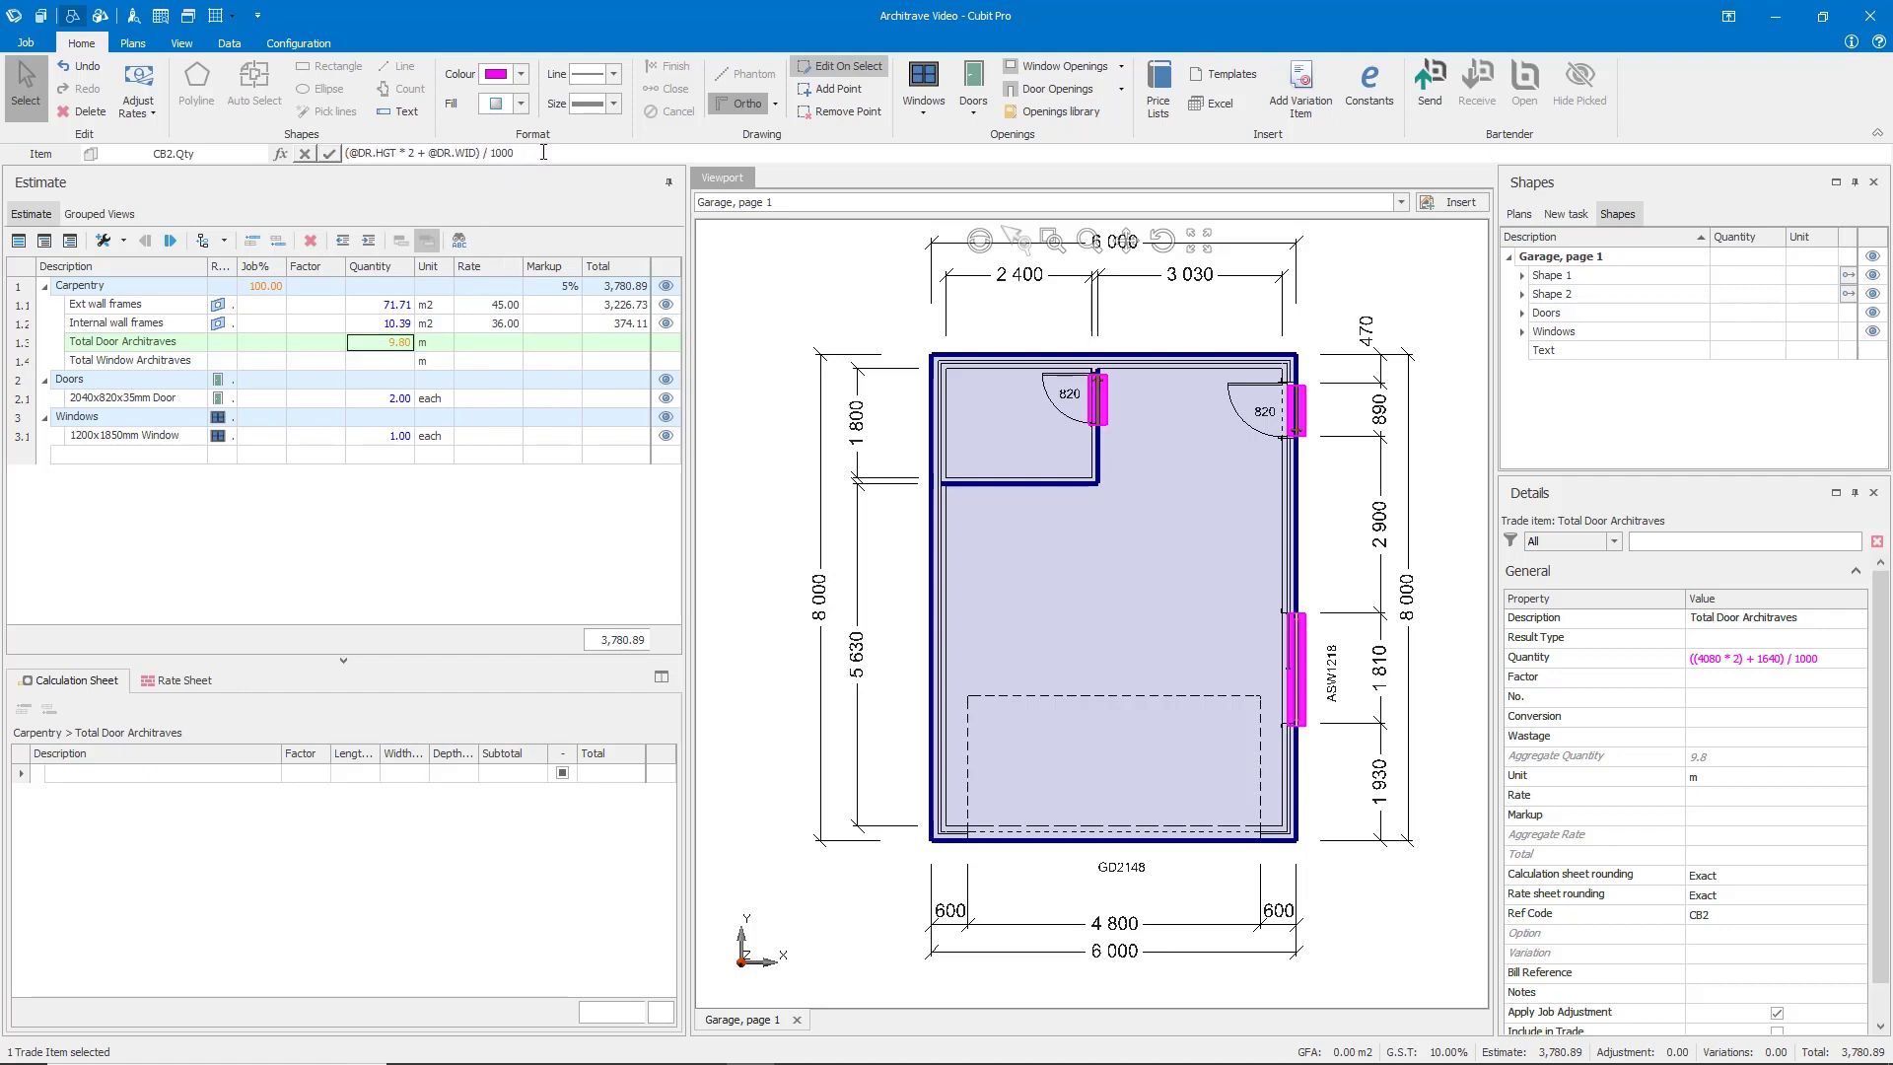
text(+0.0)
text(60*@dr)
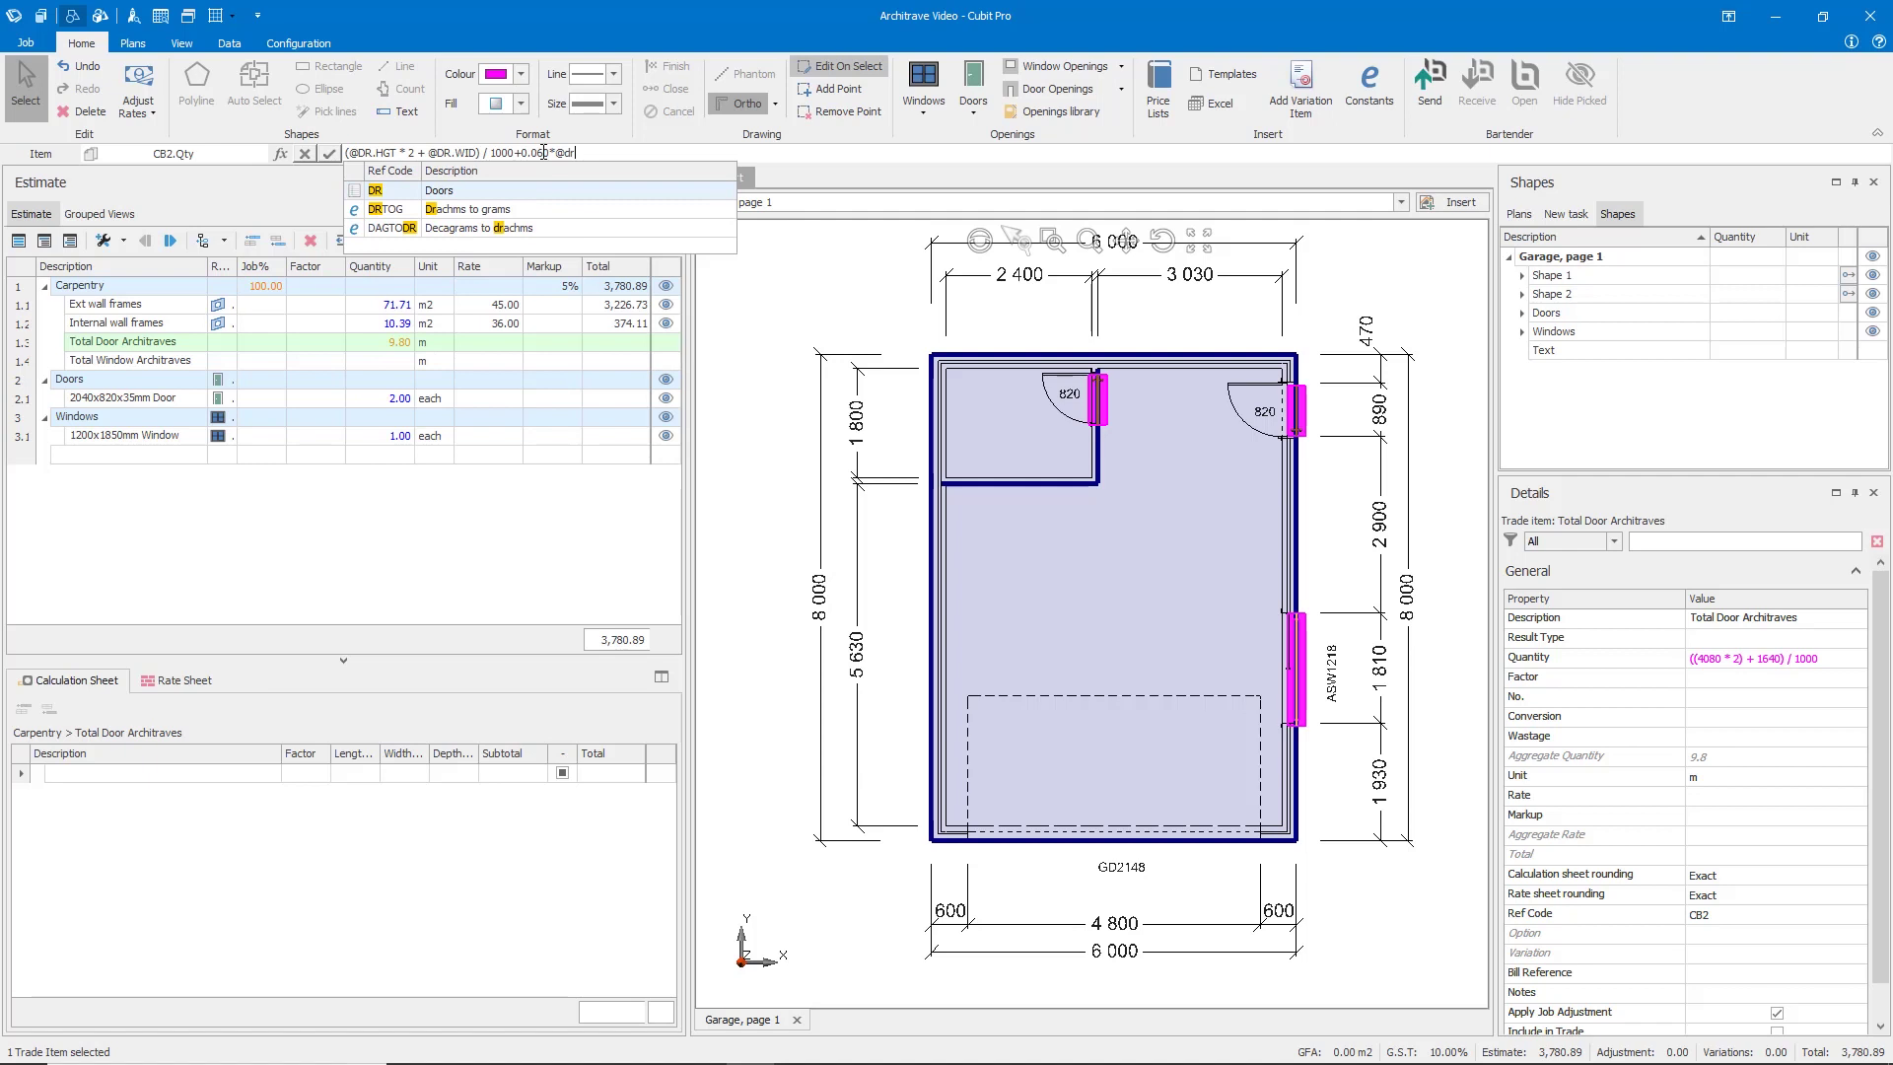
text(.)
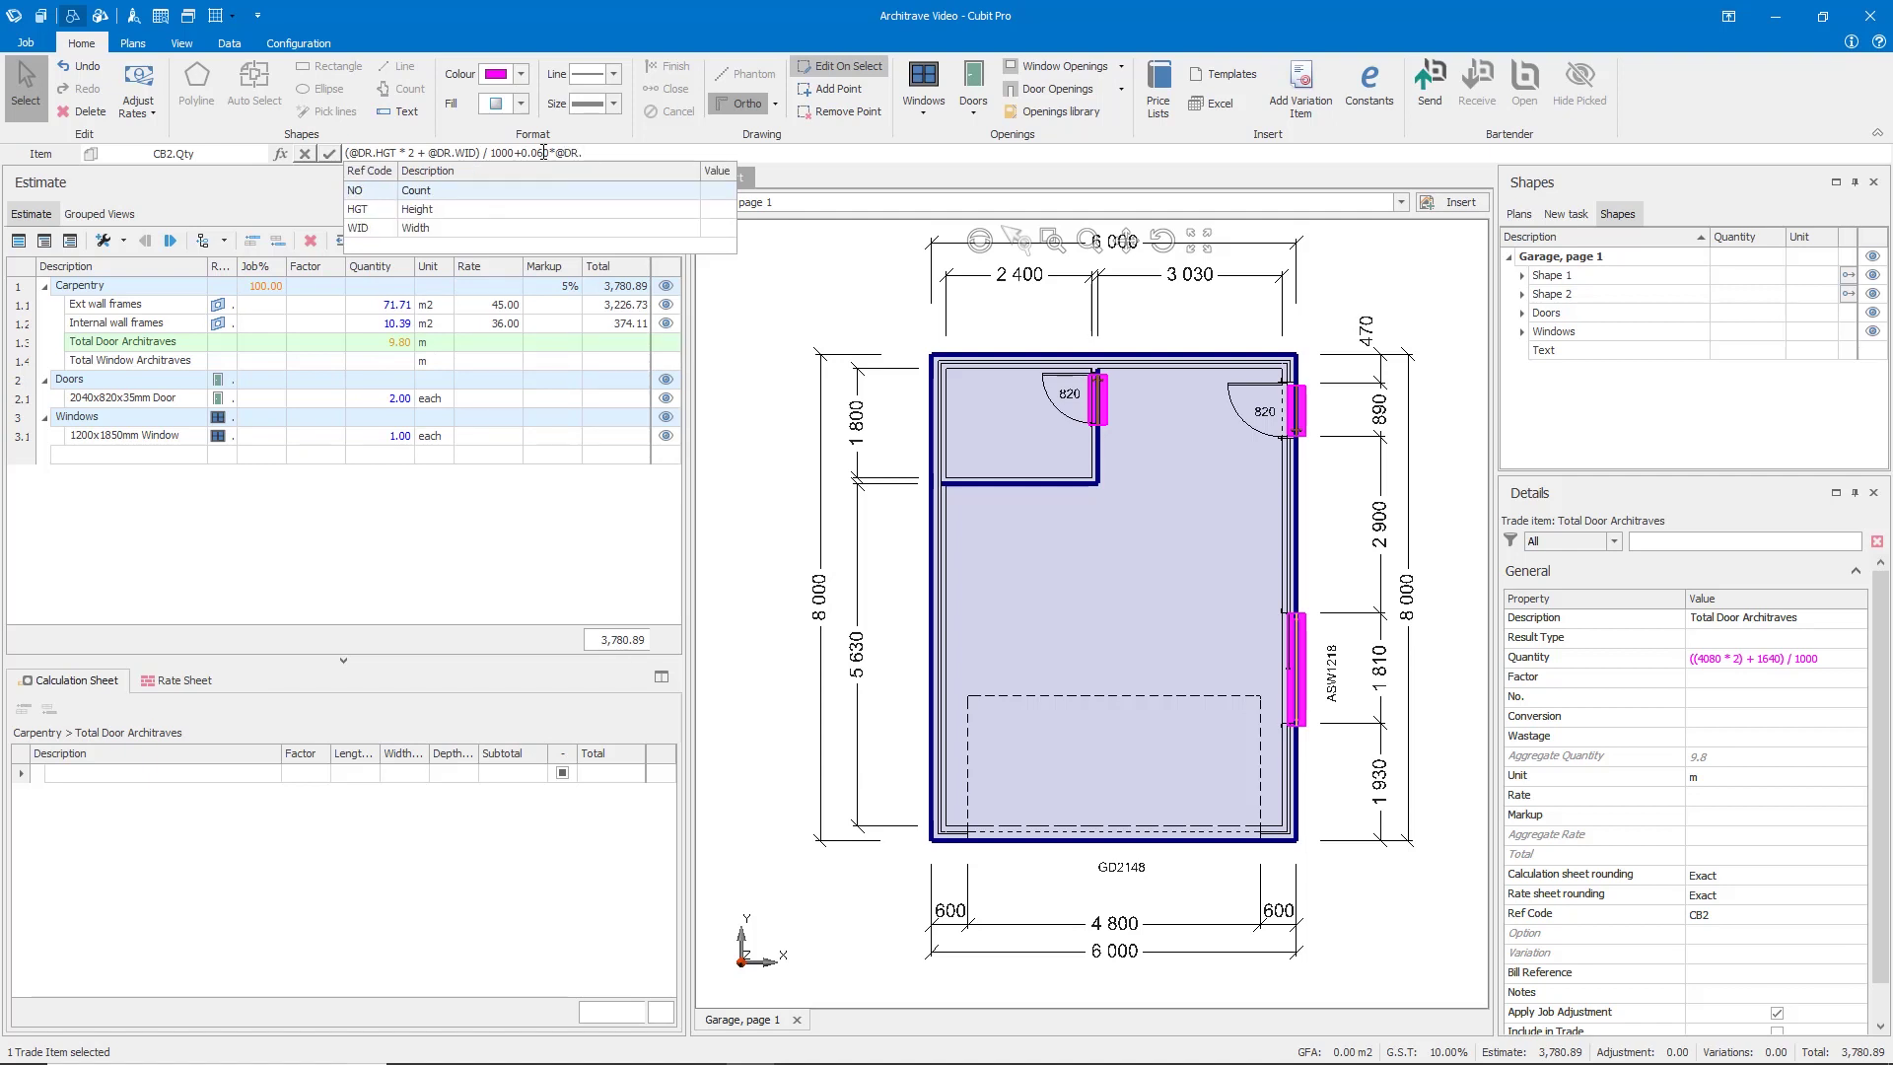
click(487, 190)
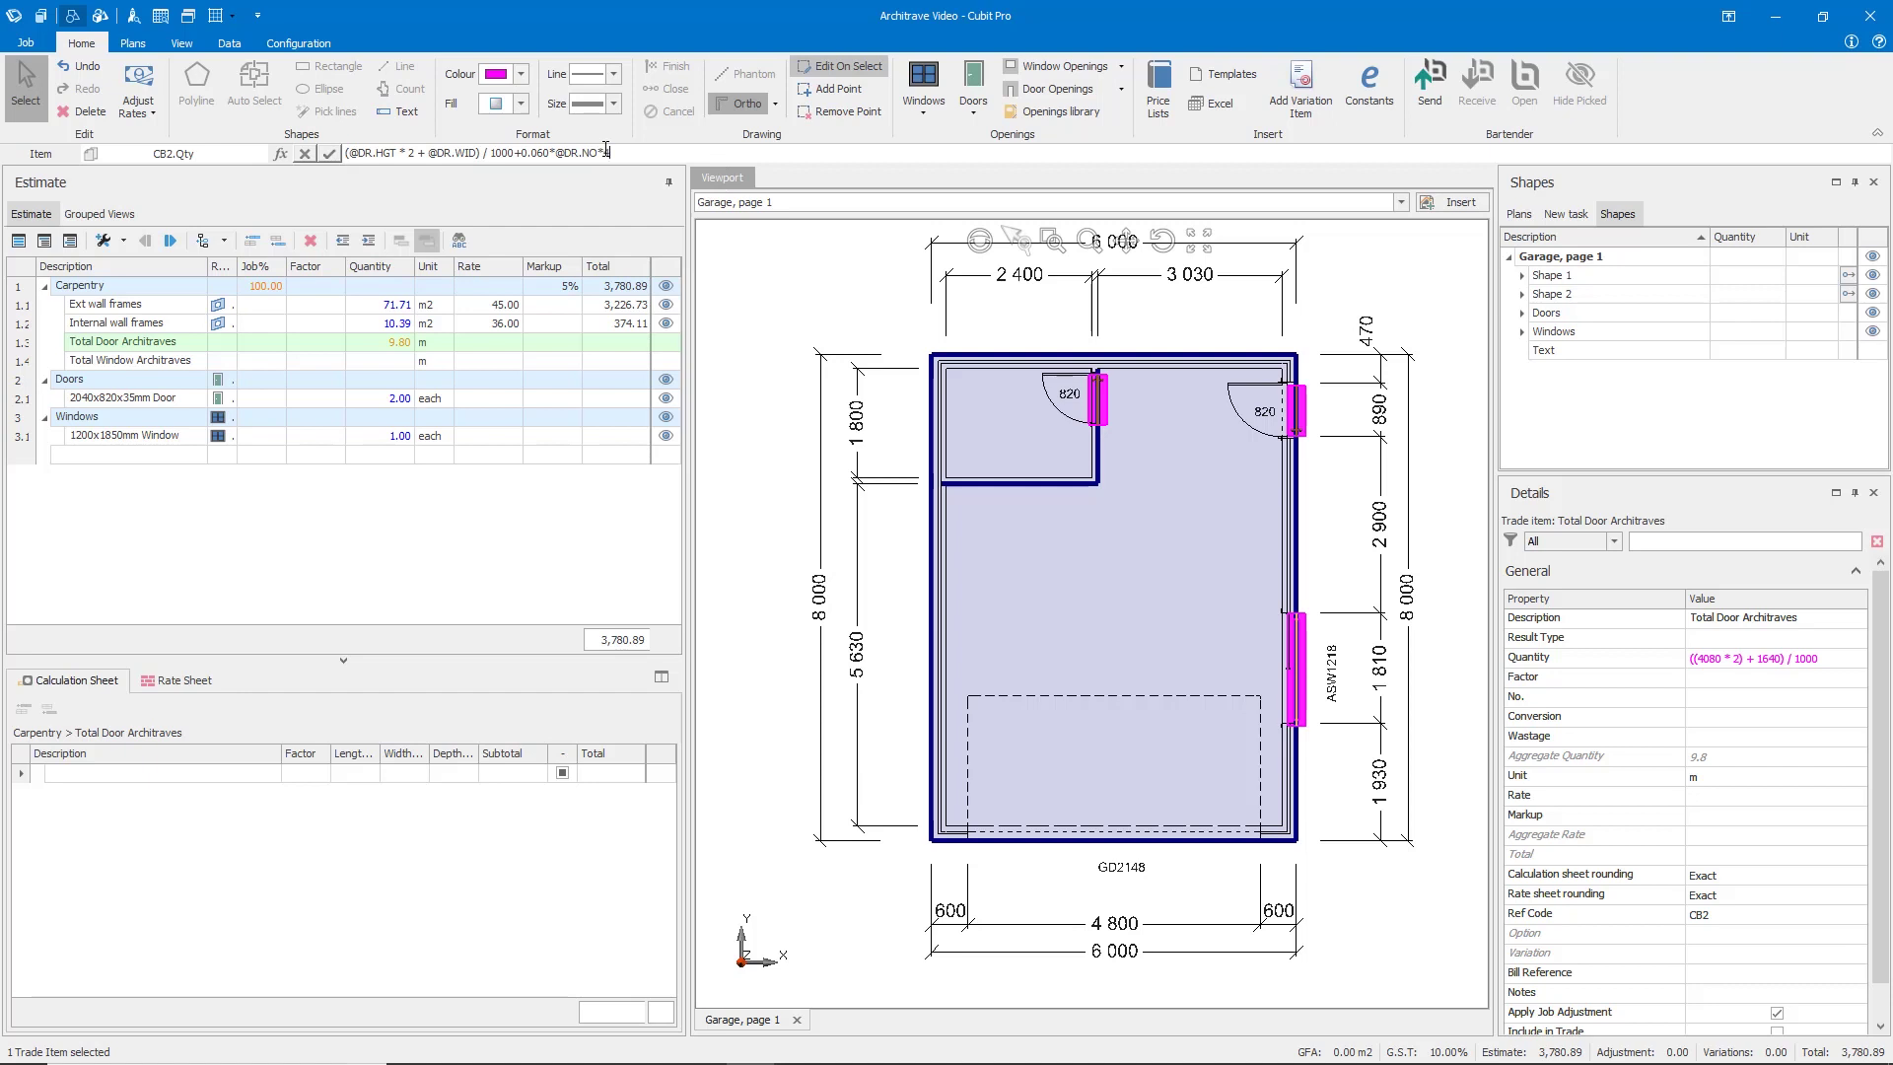
text(*4)
key(Return)
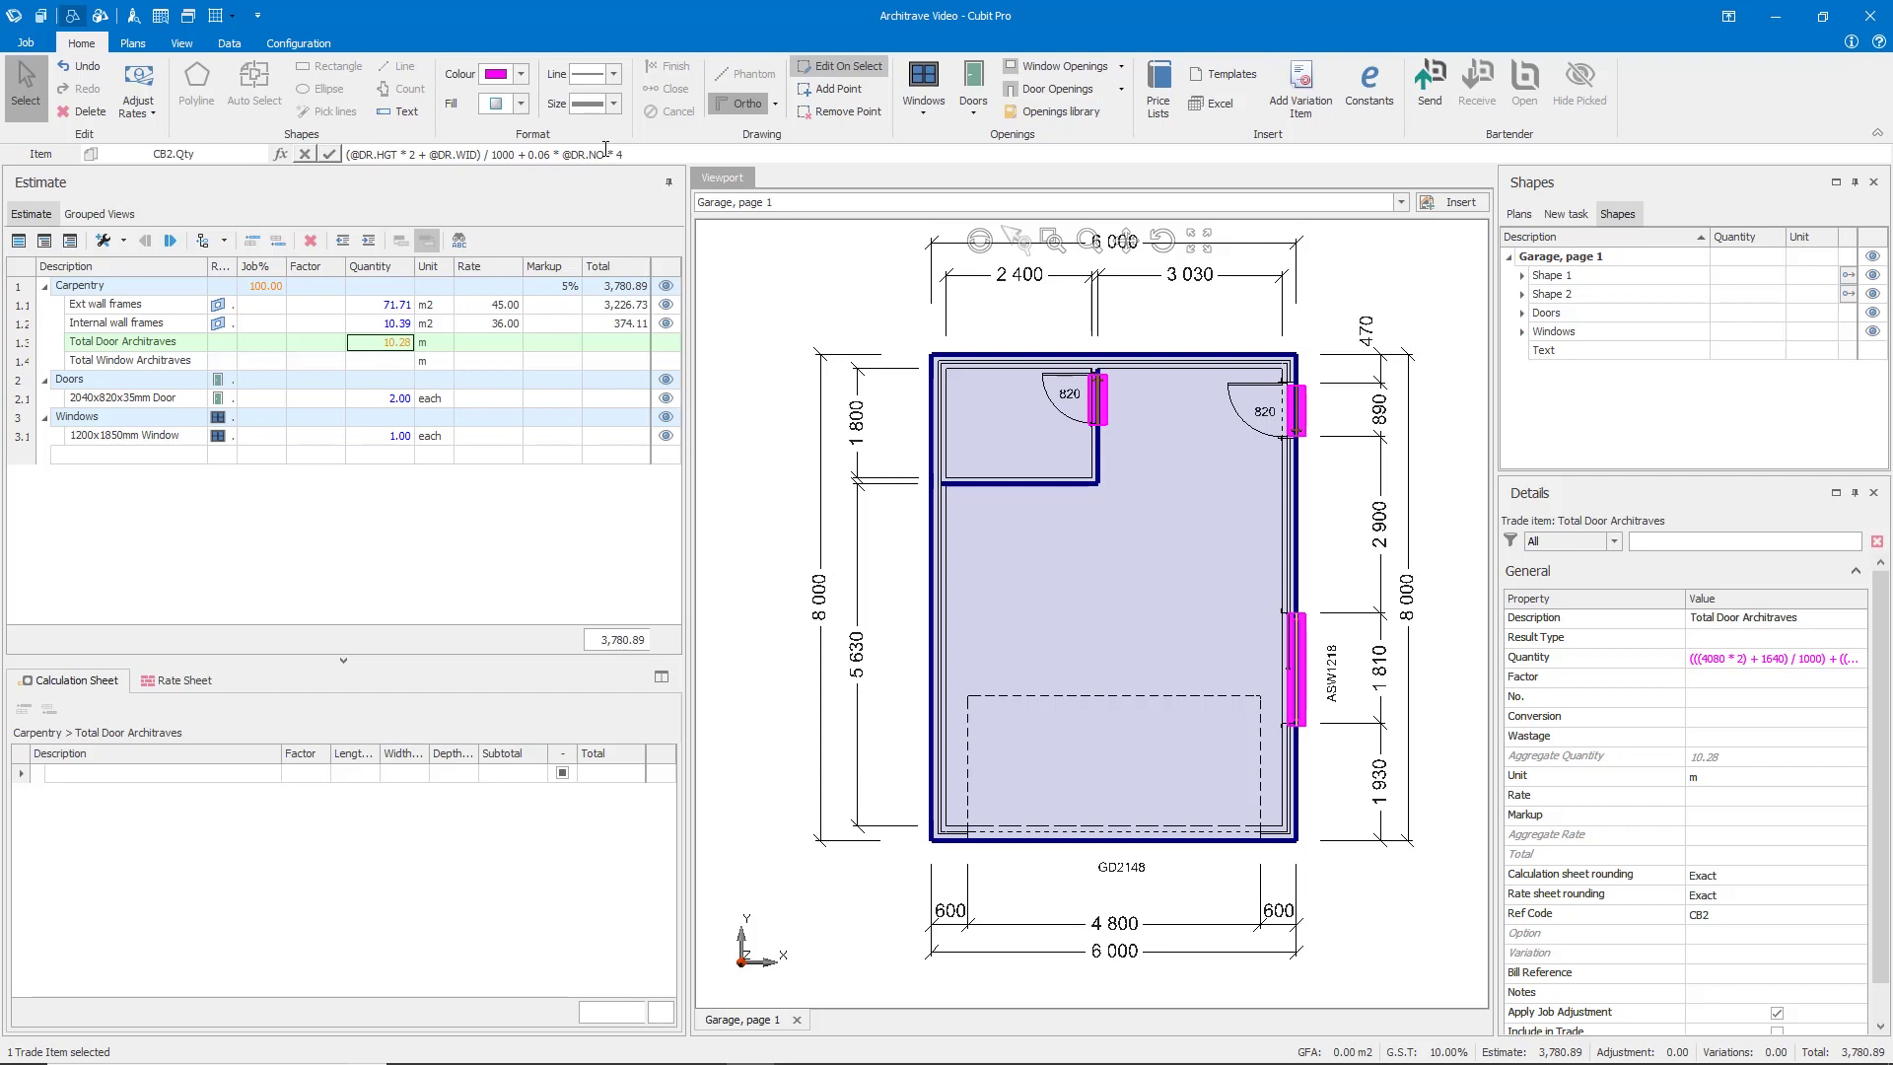
key(Return)
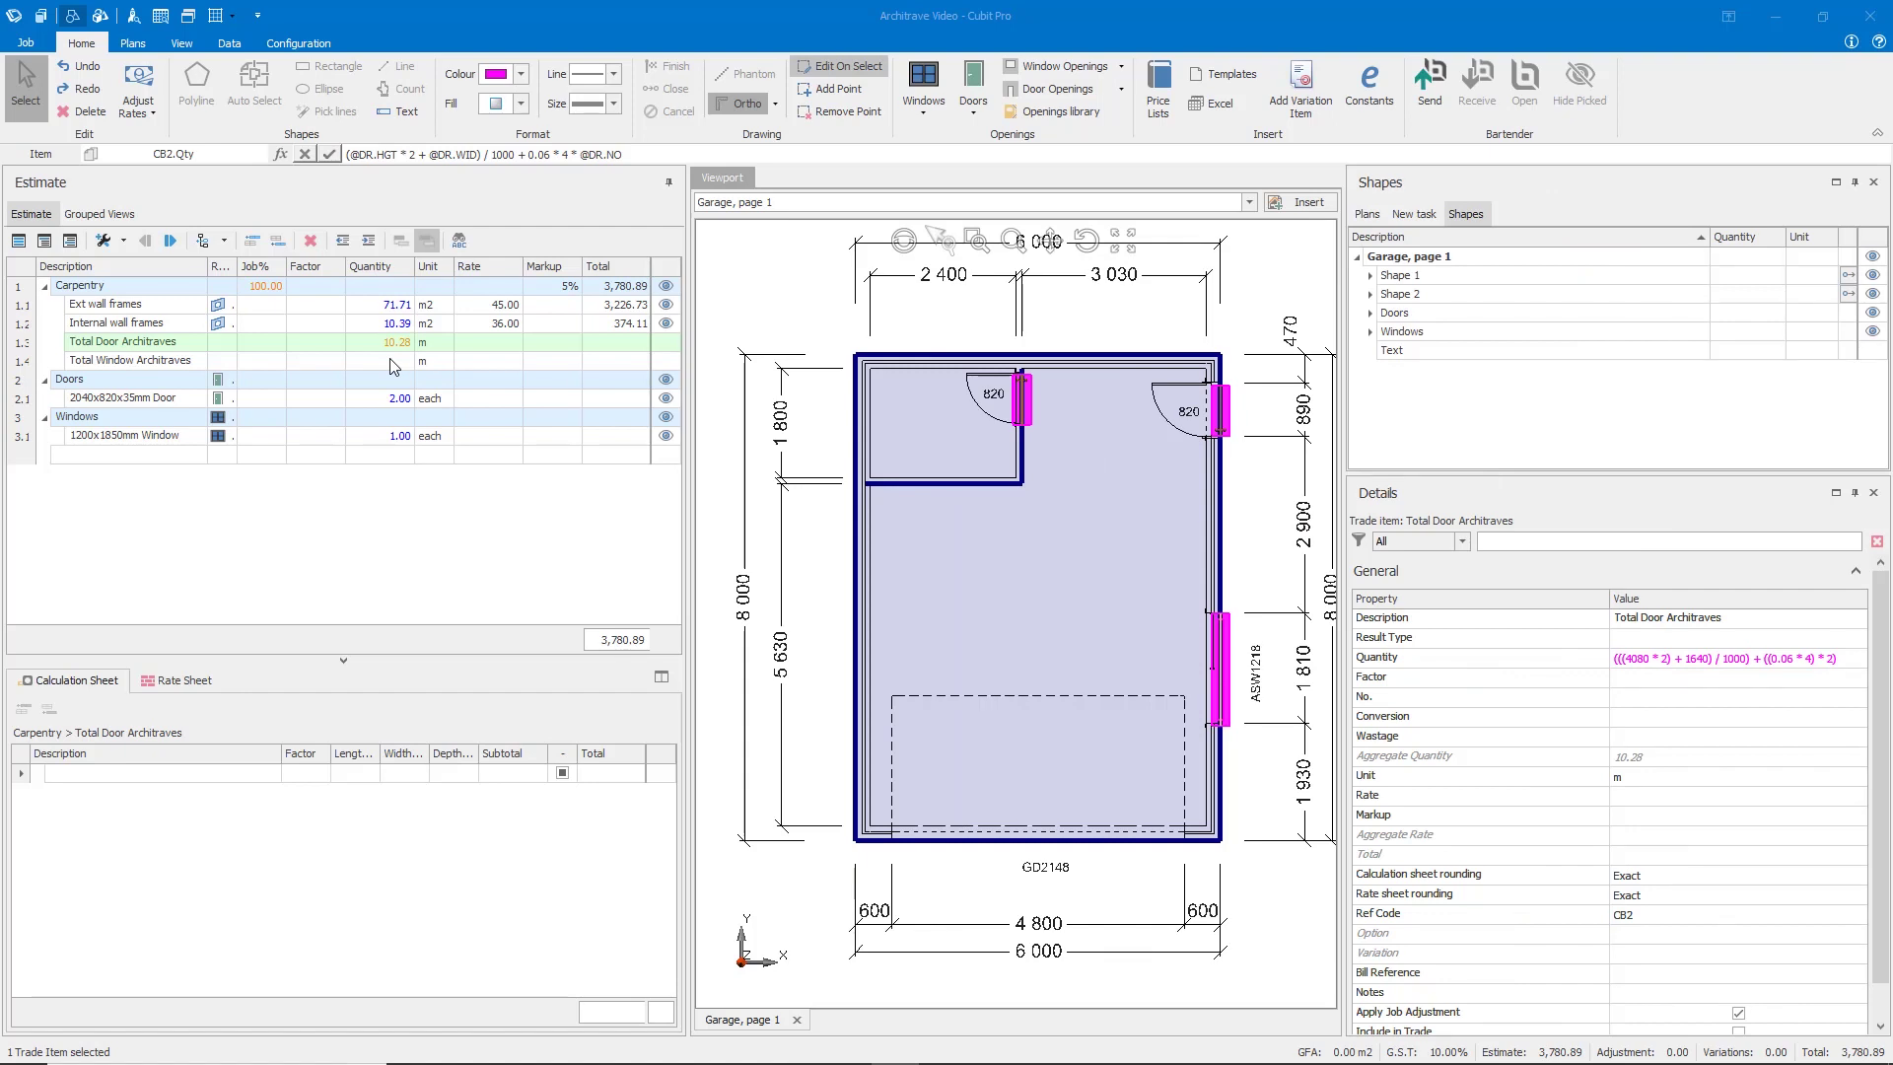
click(394, 362)
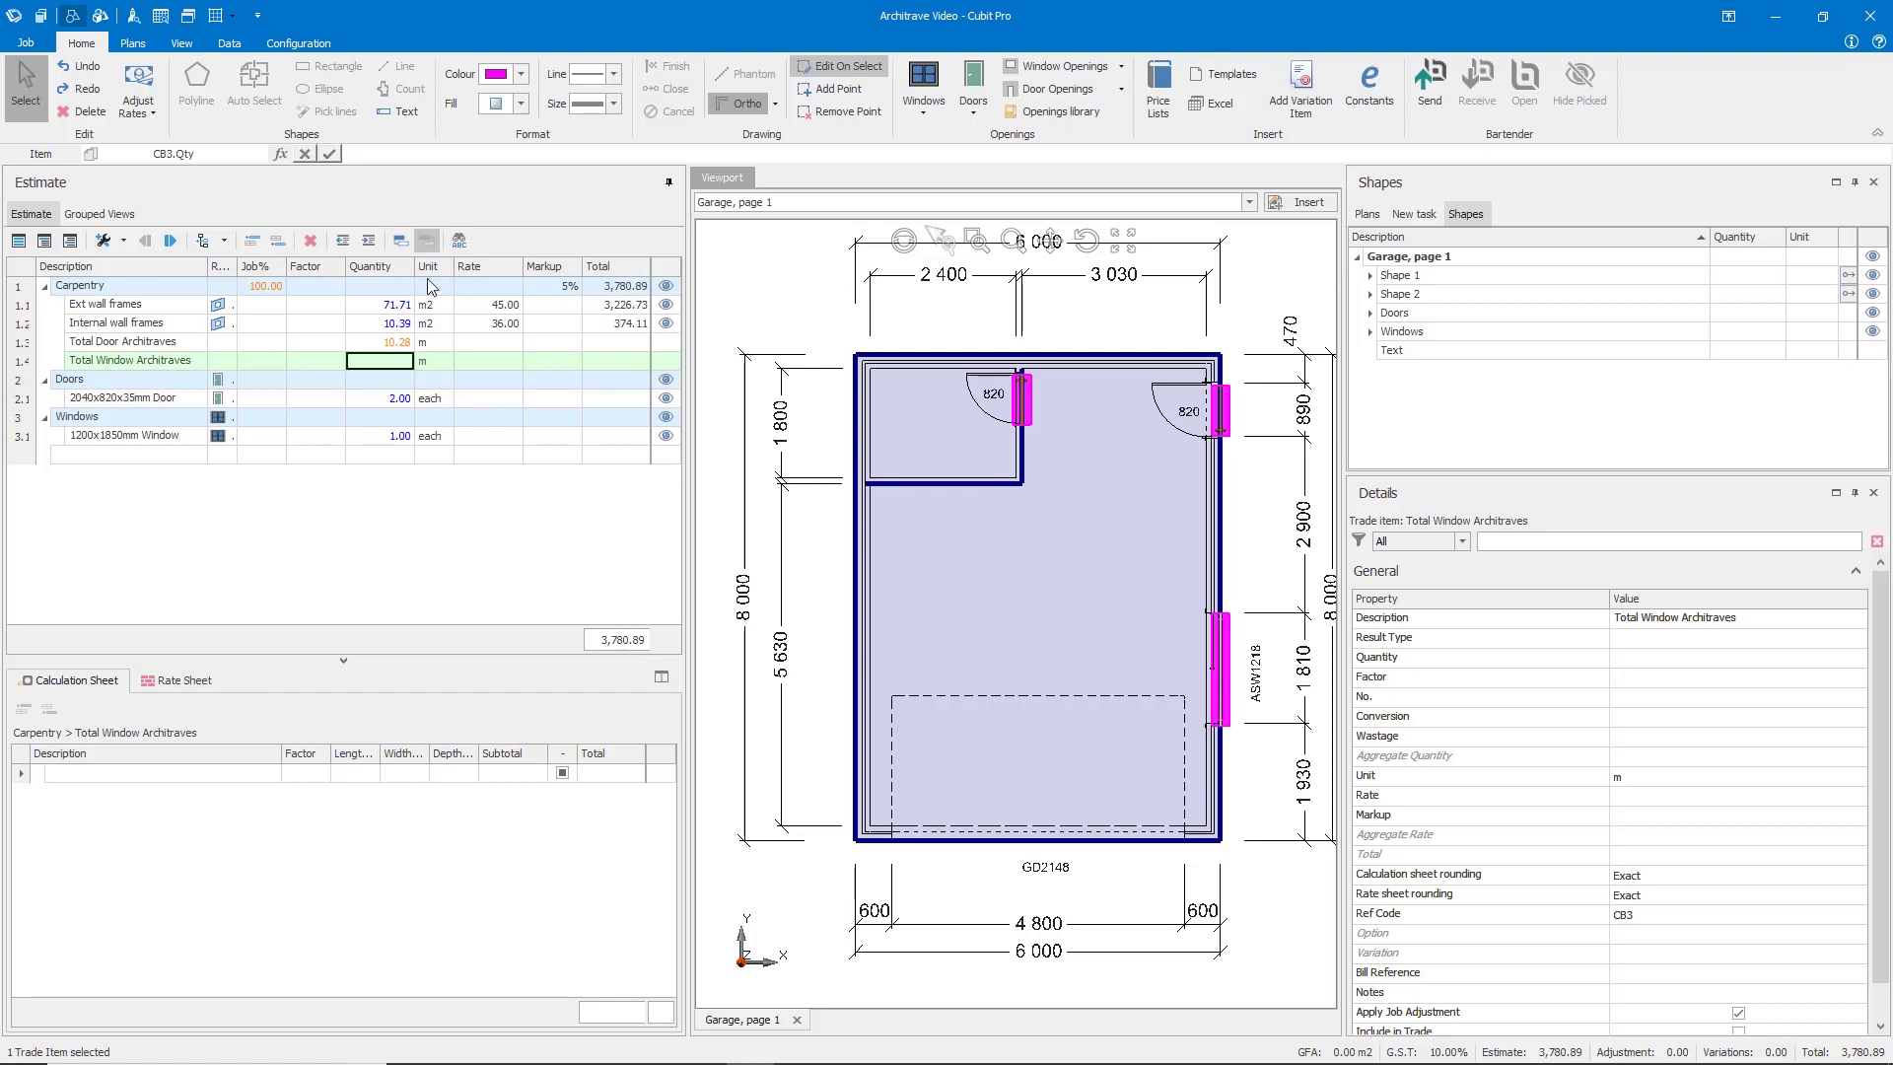
click(405, 157)
text((@)
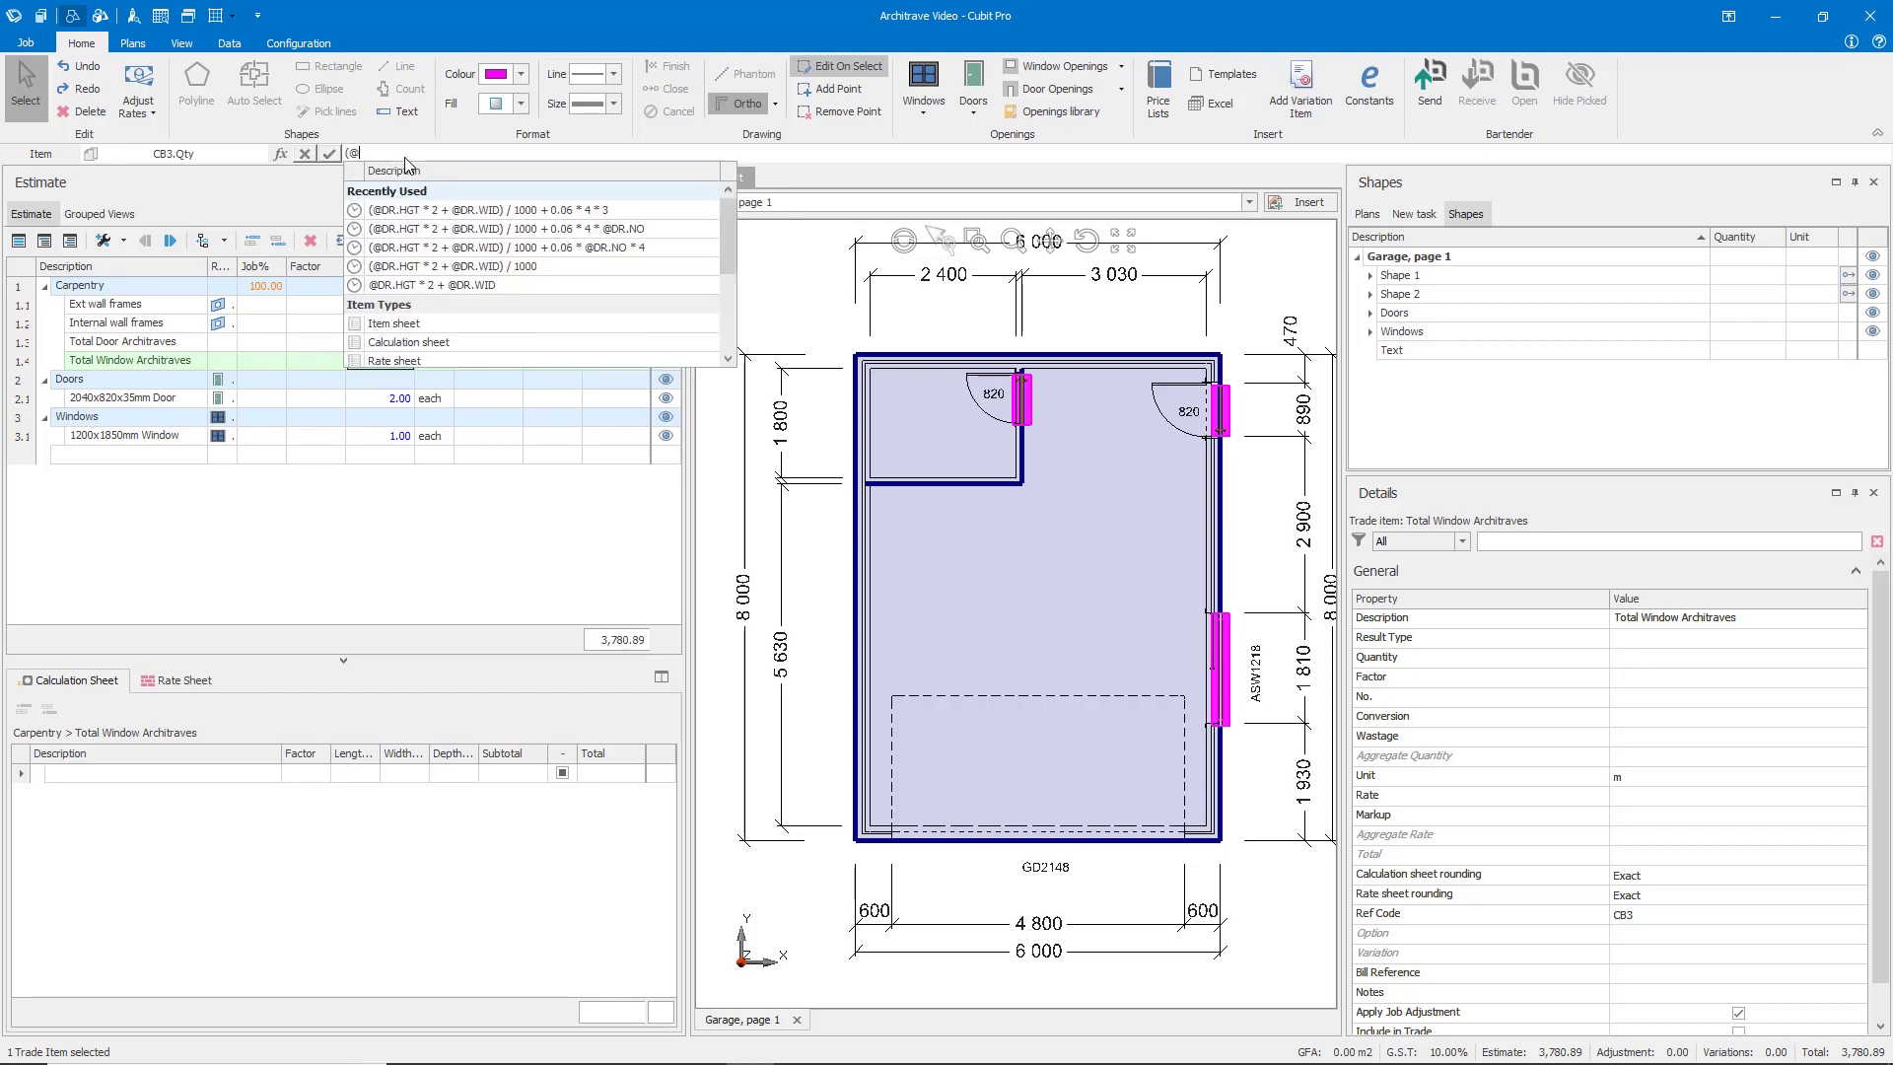
text(WN)
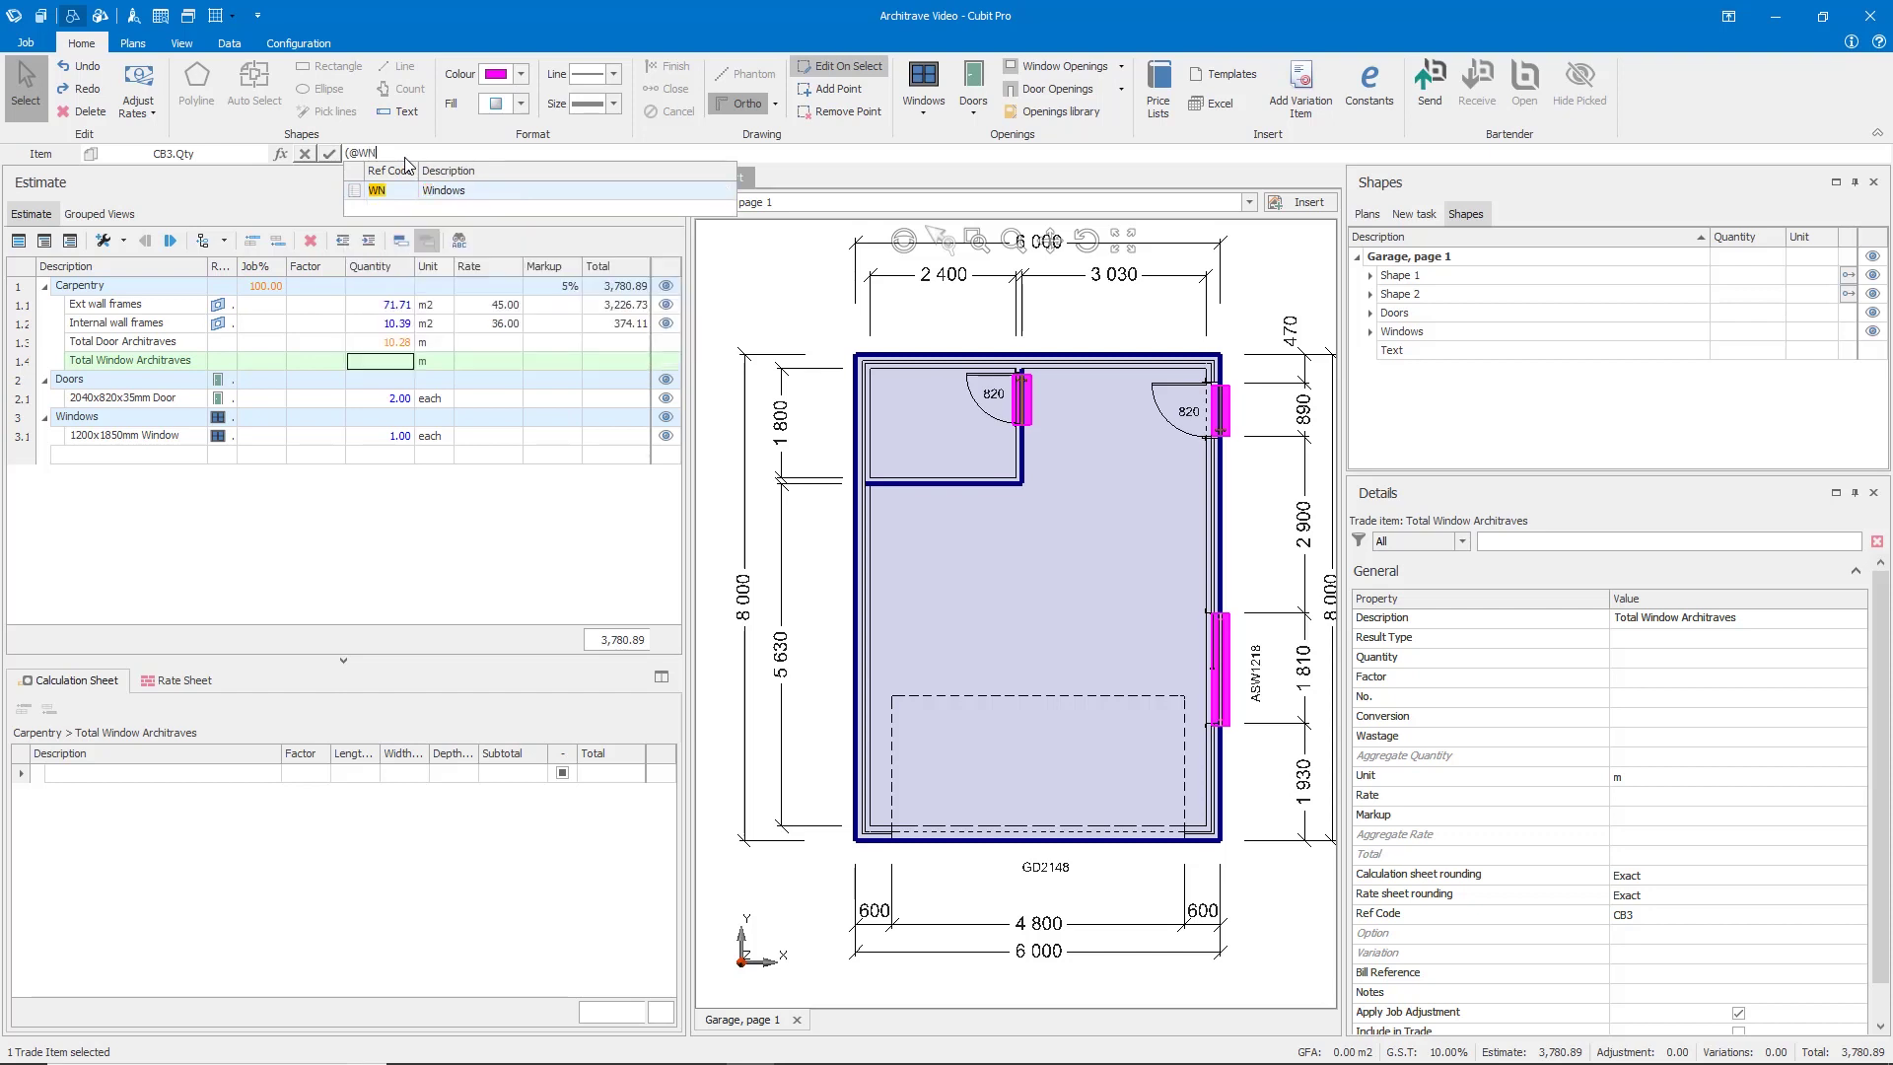
text(.)
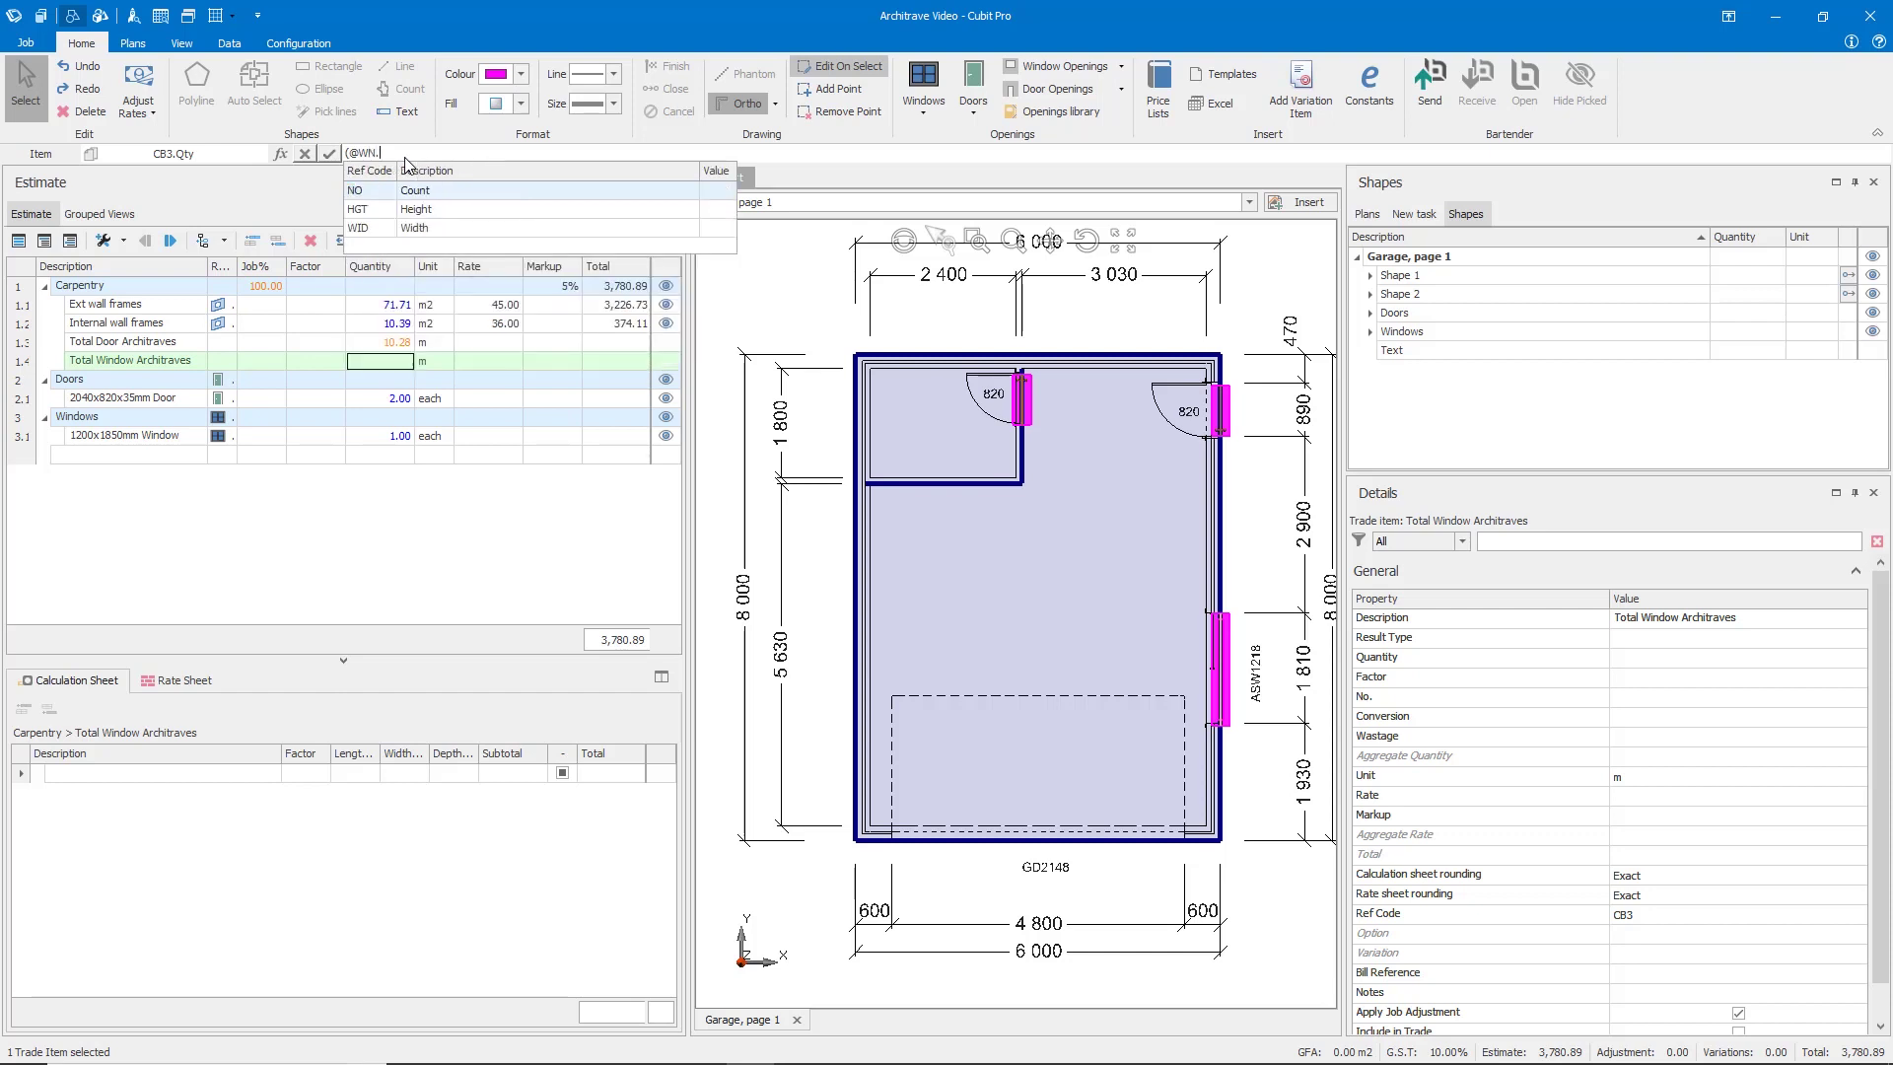
text(H)
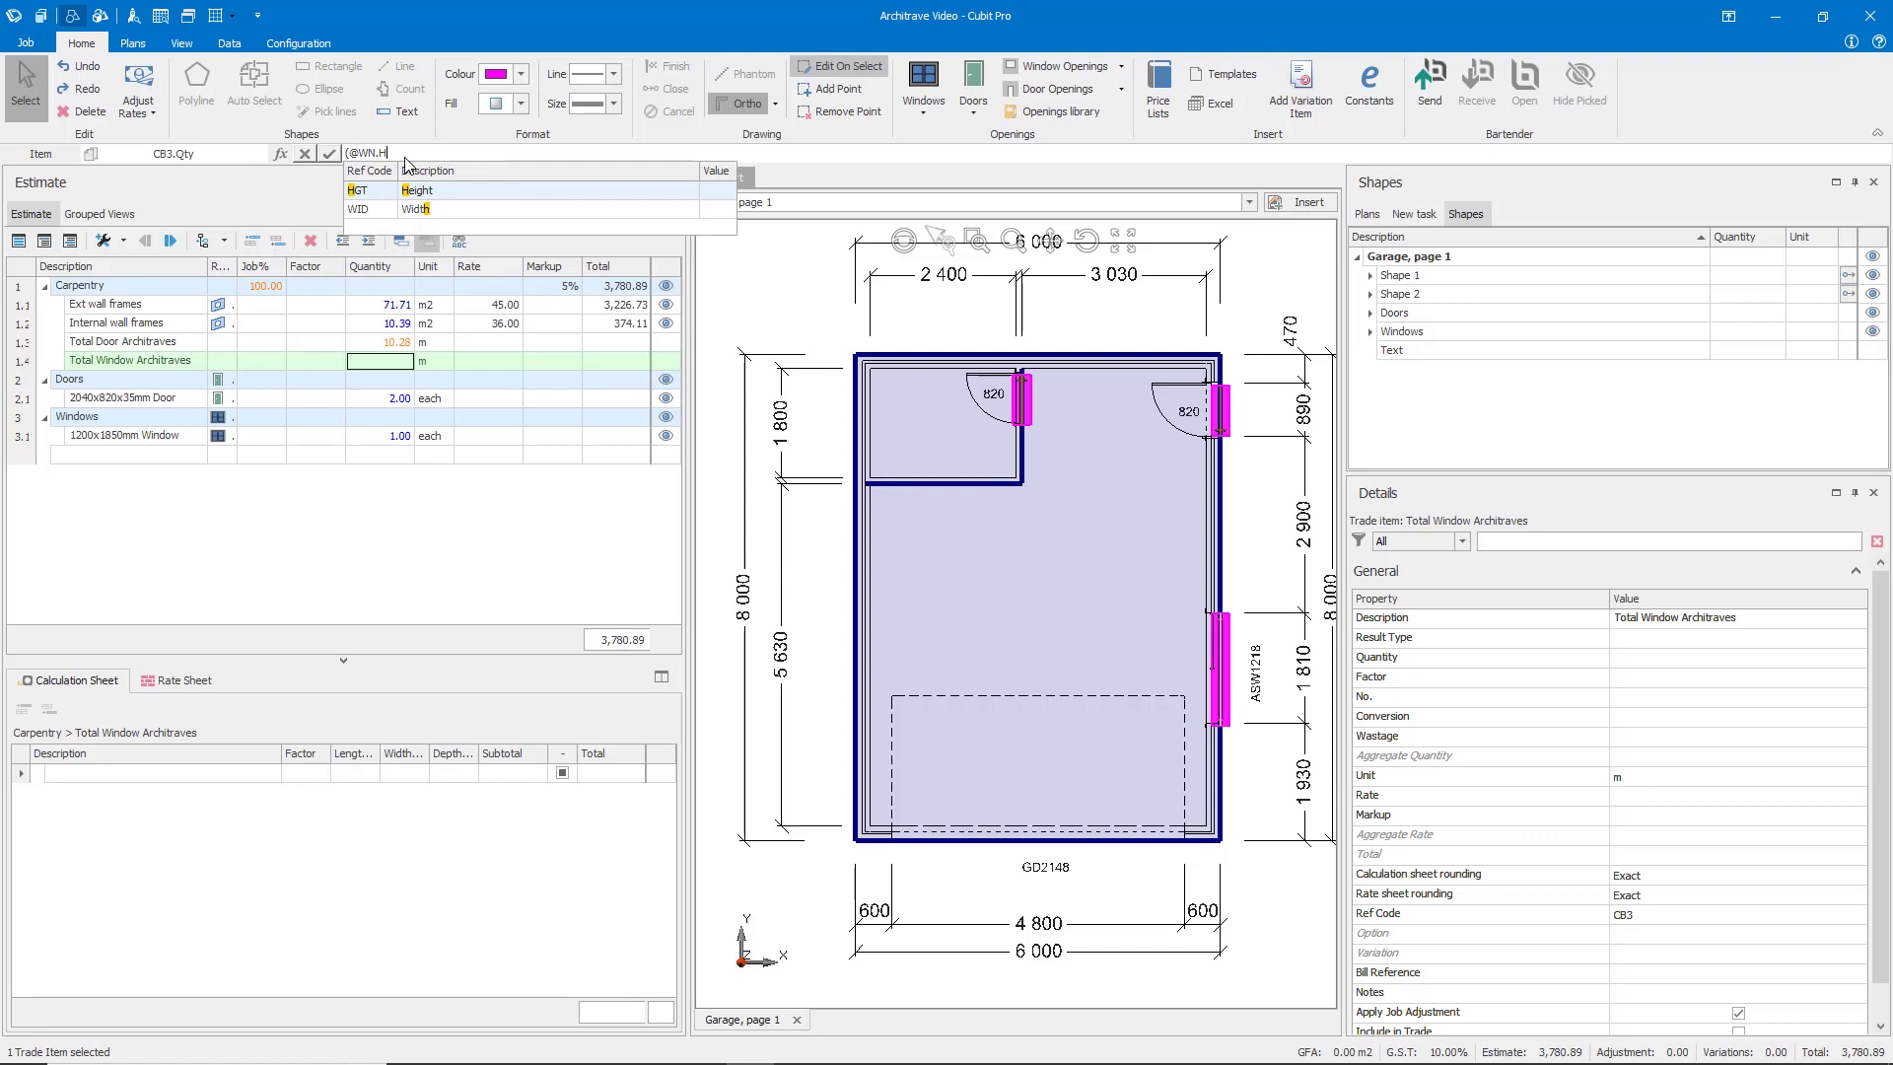
key(Tab)
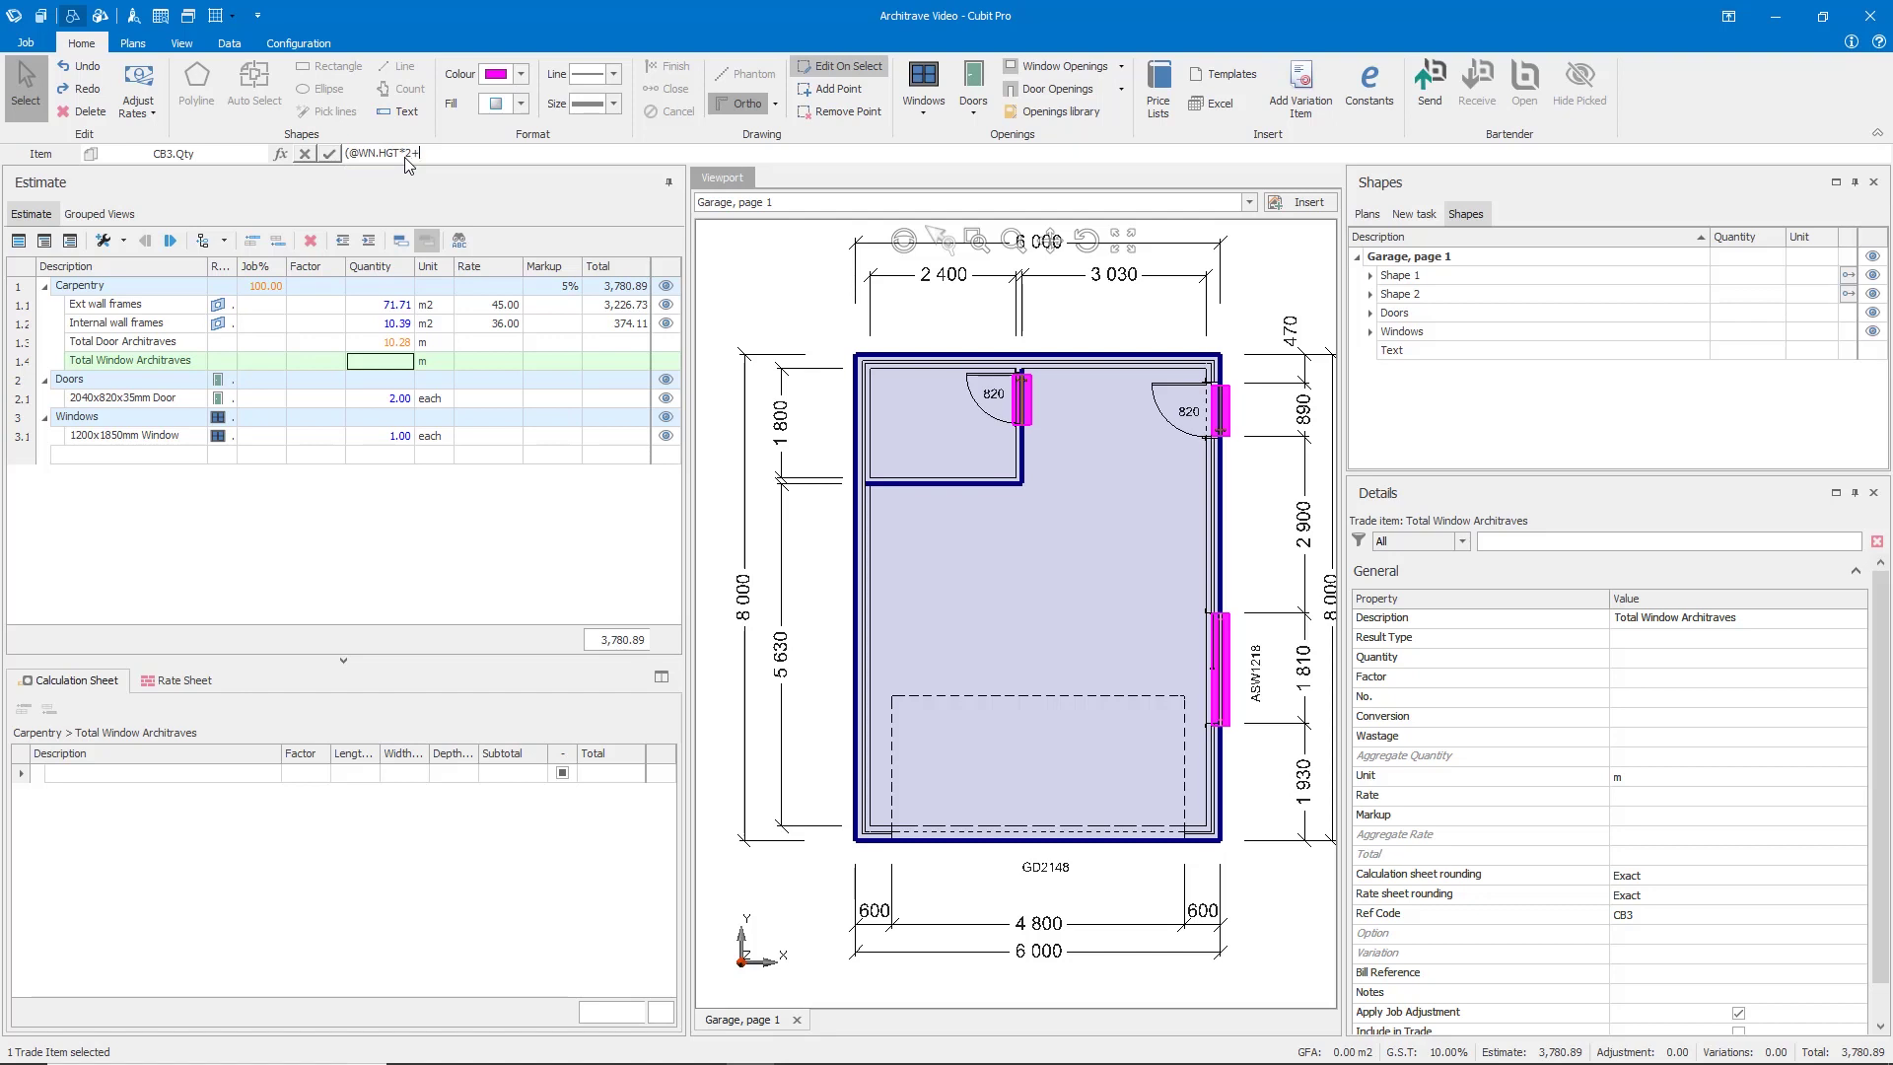
text(*2+@WN)
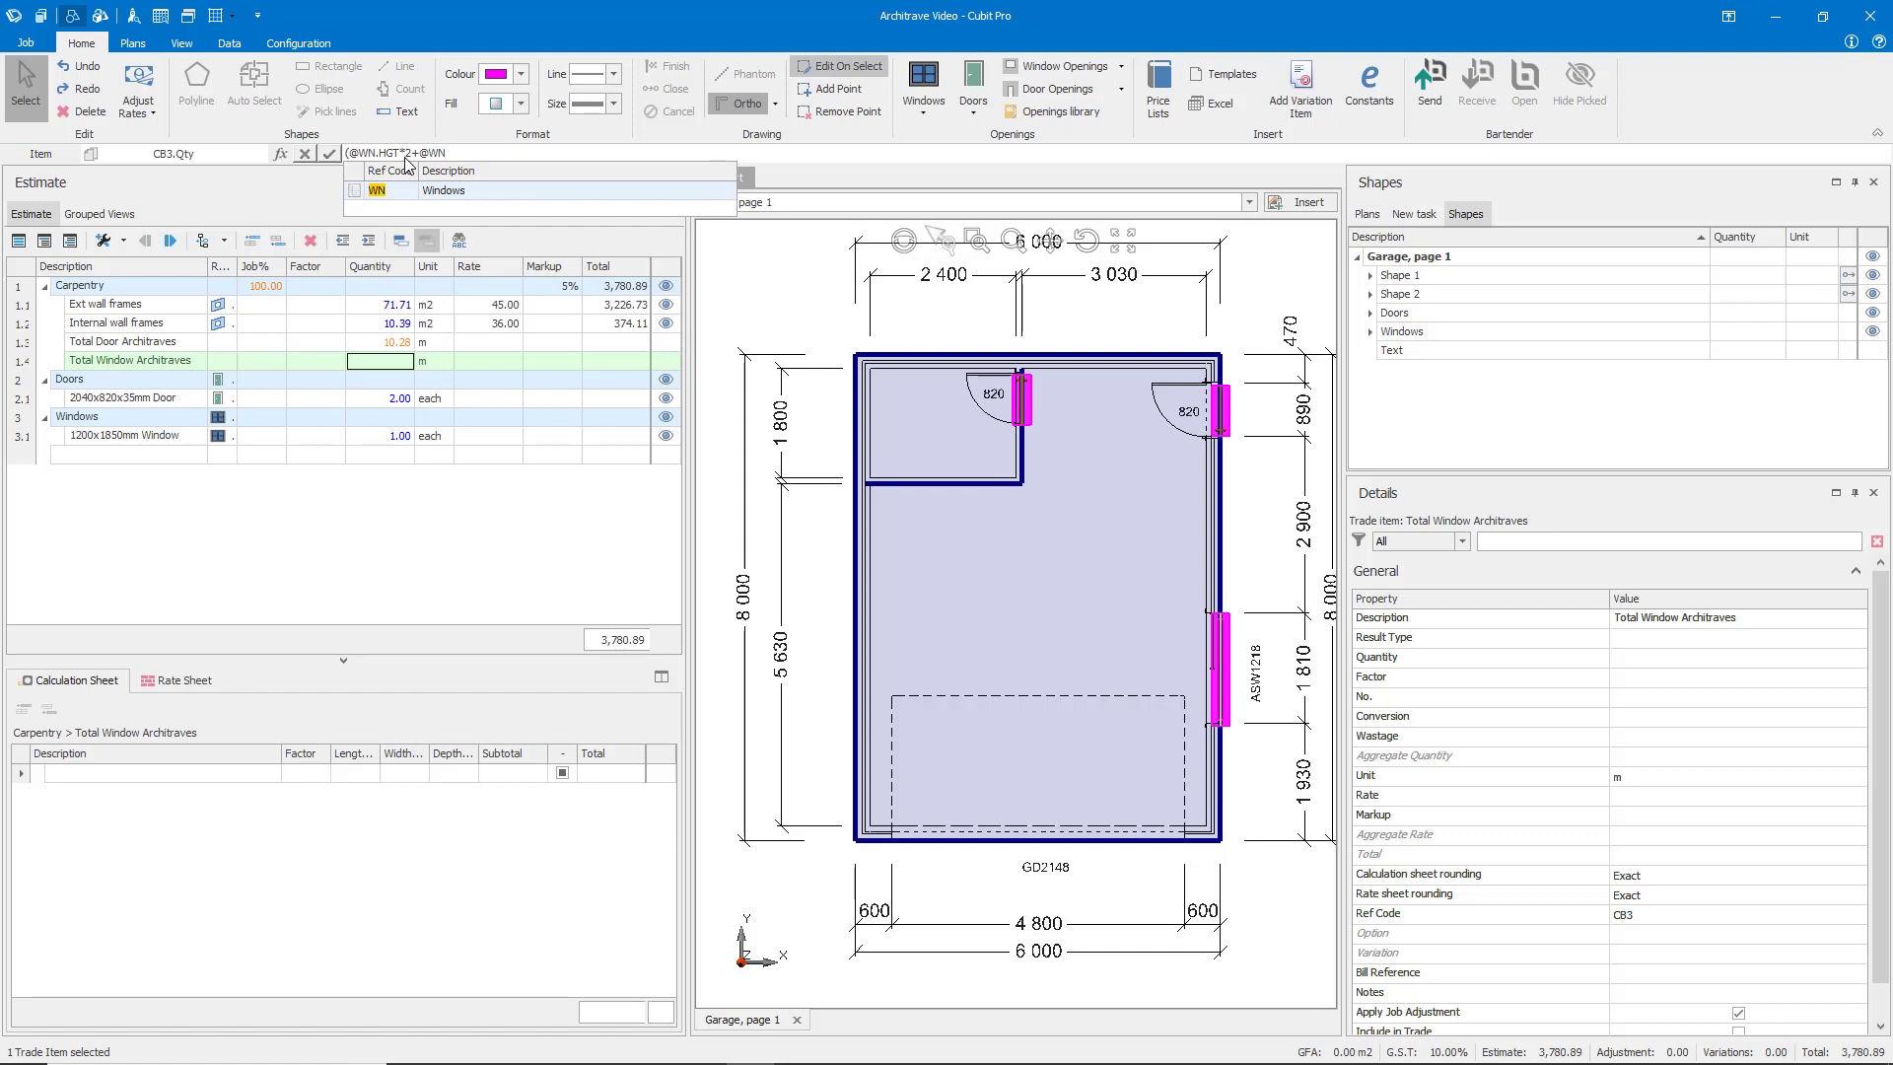
text(.W)
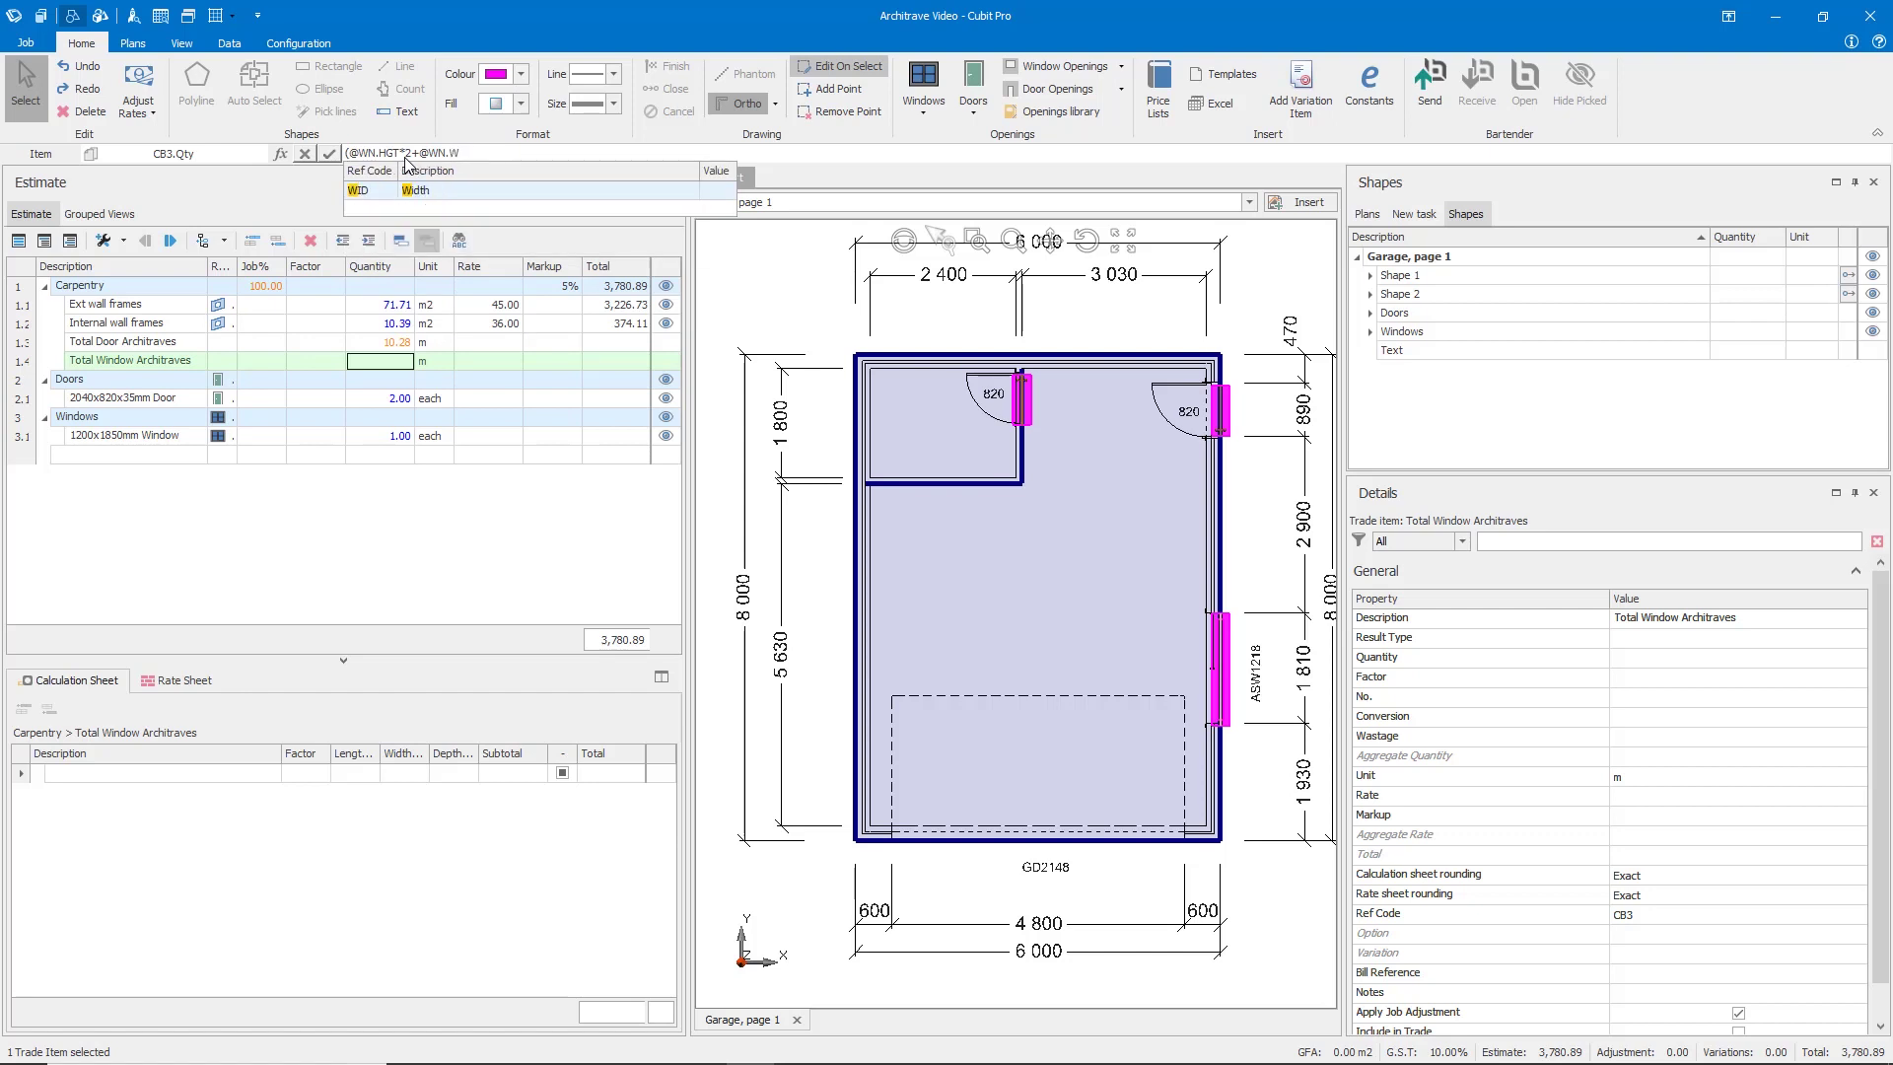
text(ID*2)
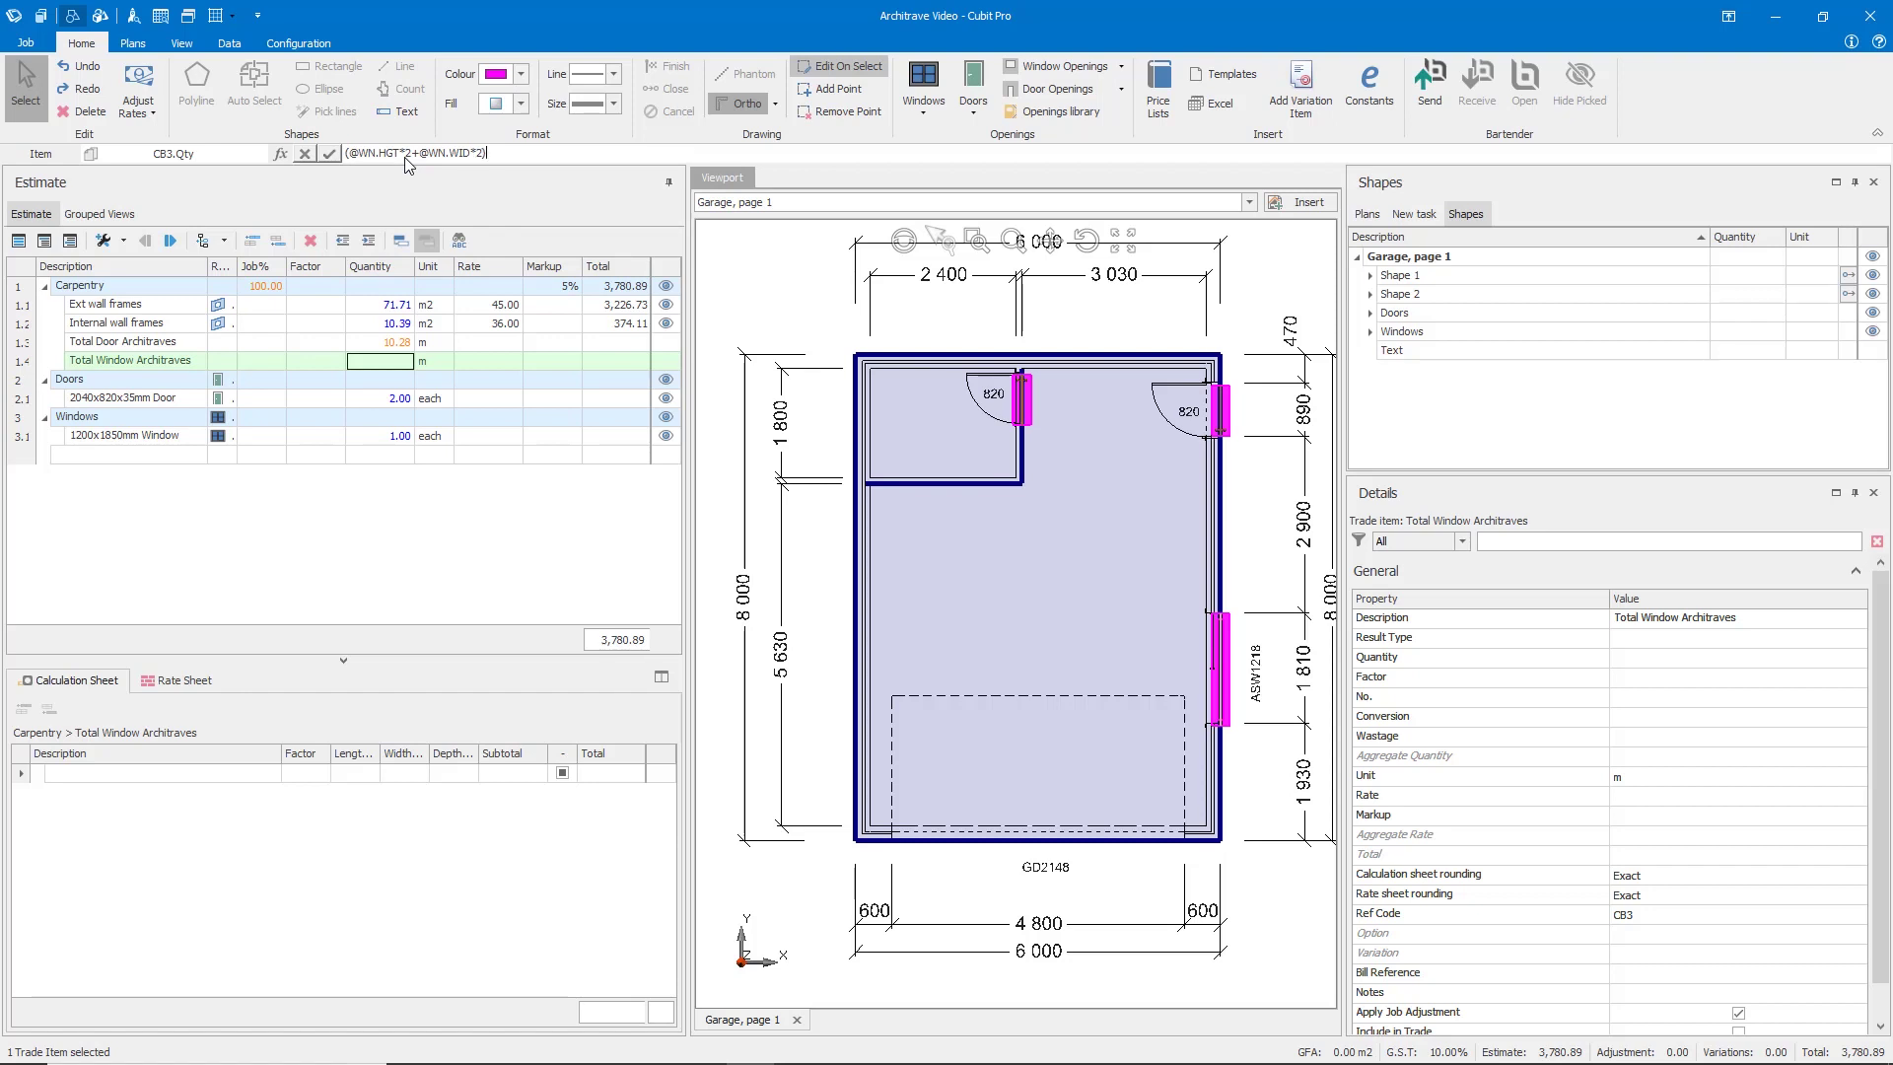
text()/1000+)
text(0.060*8*@WN)
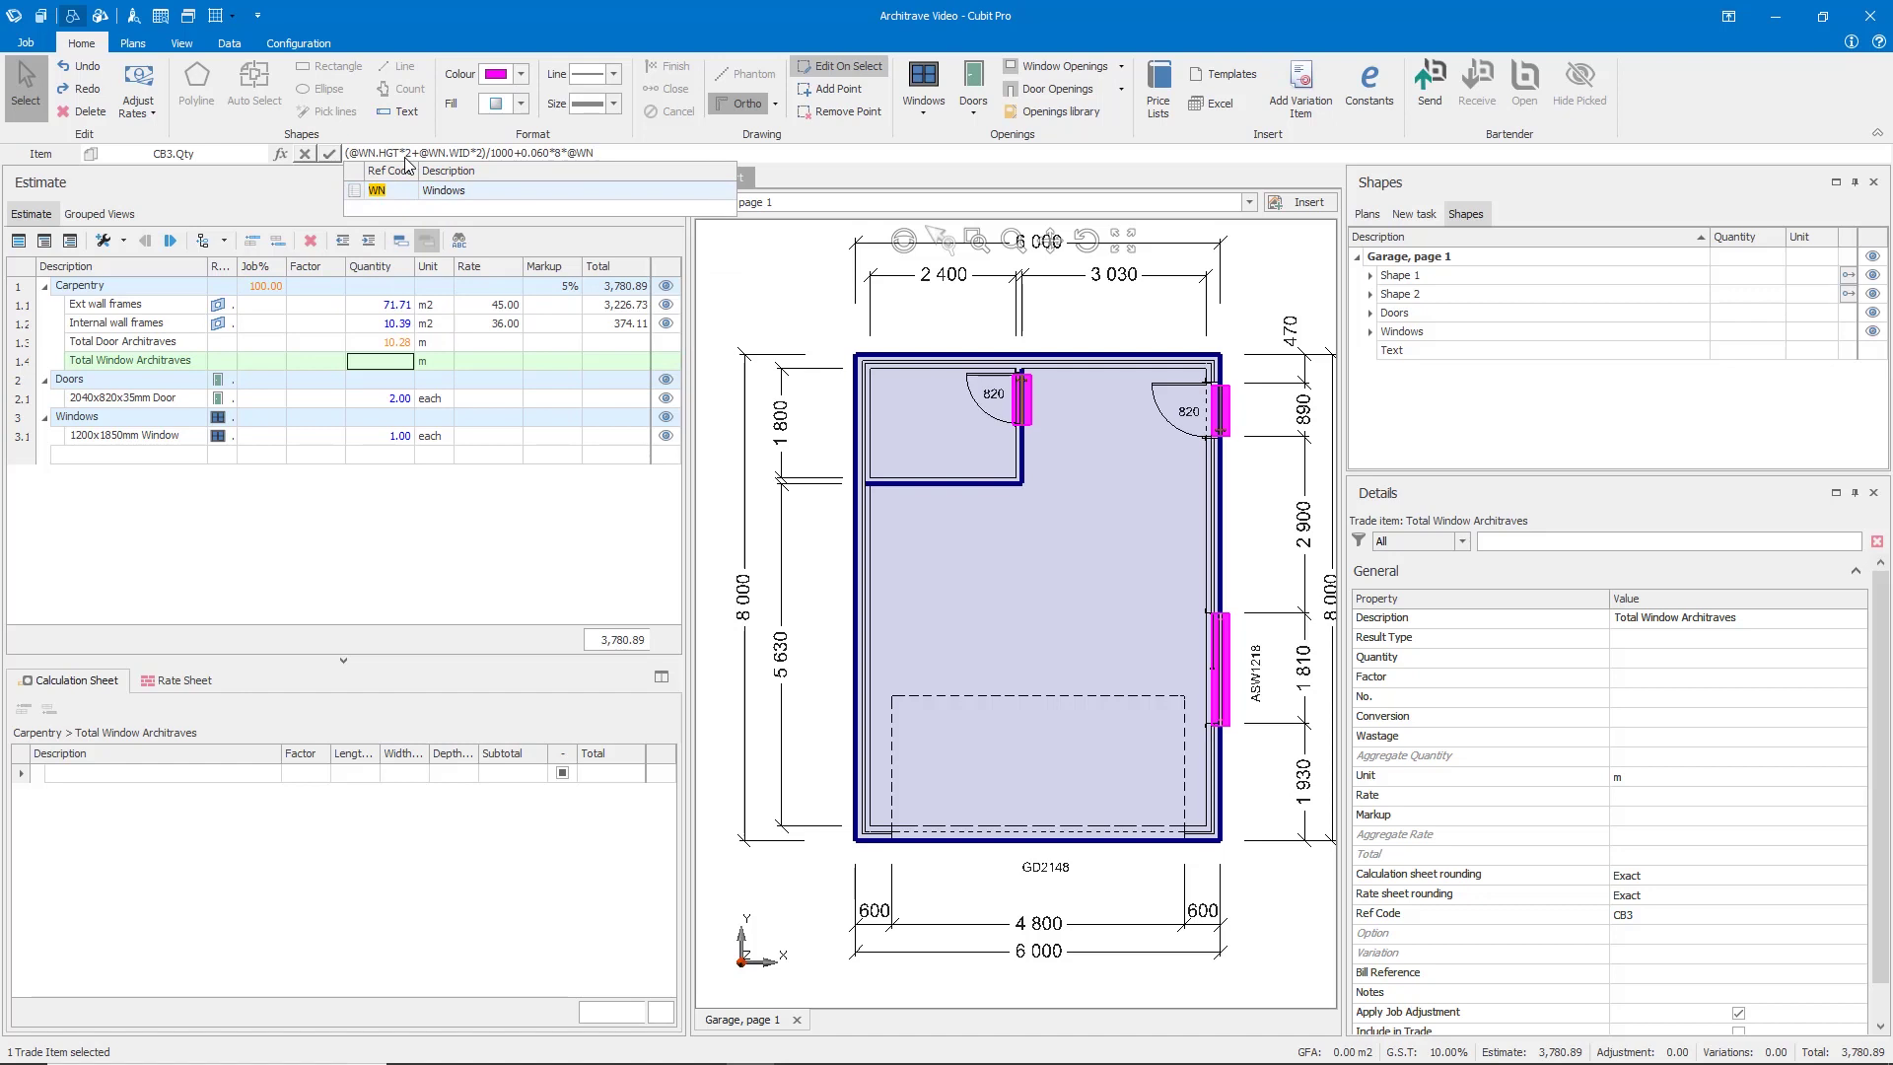
text(.N)
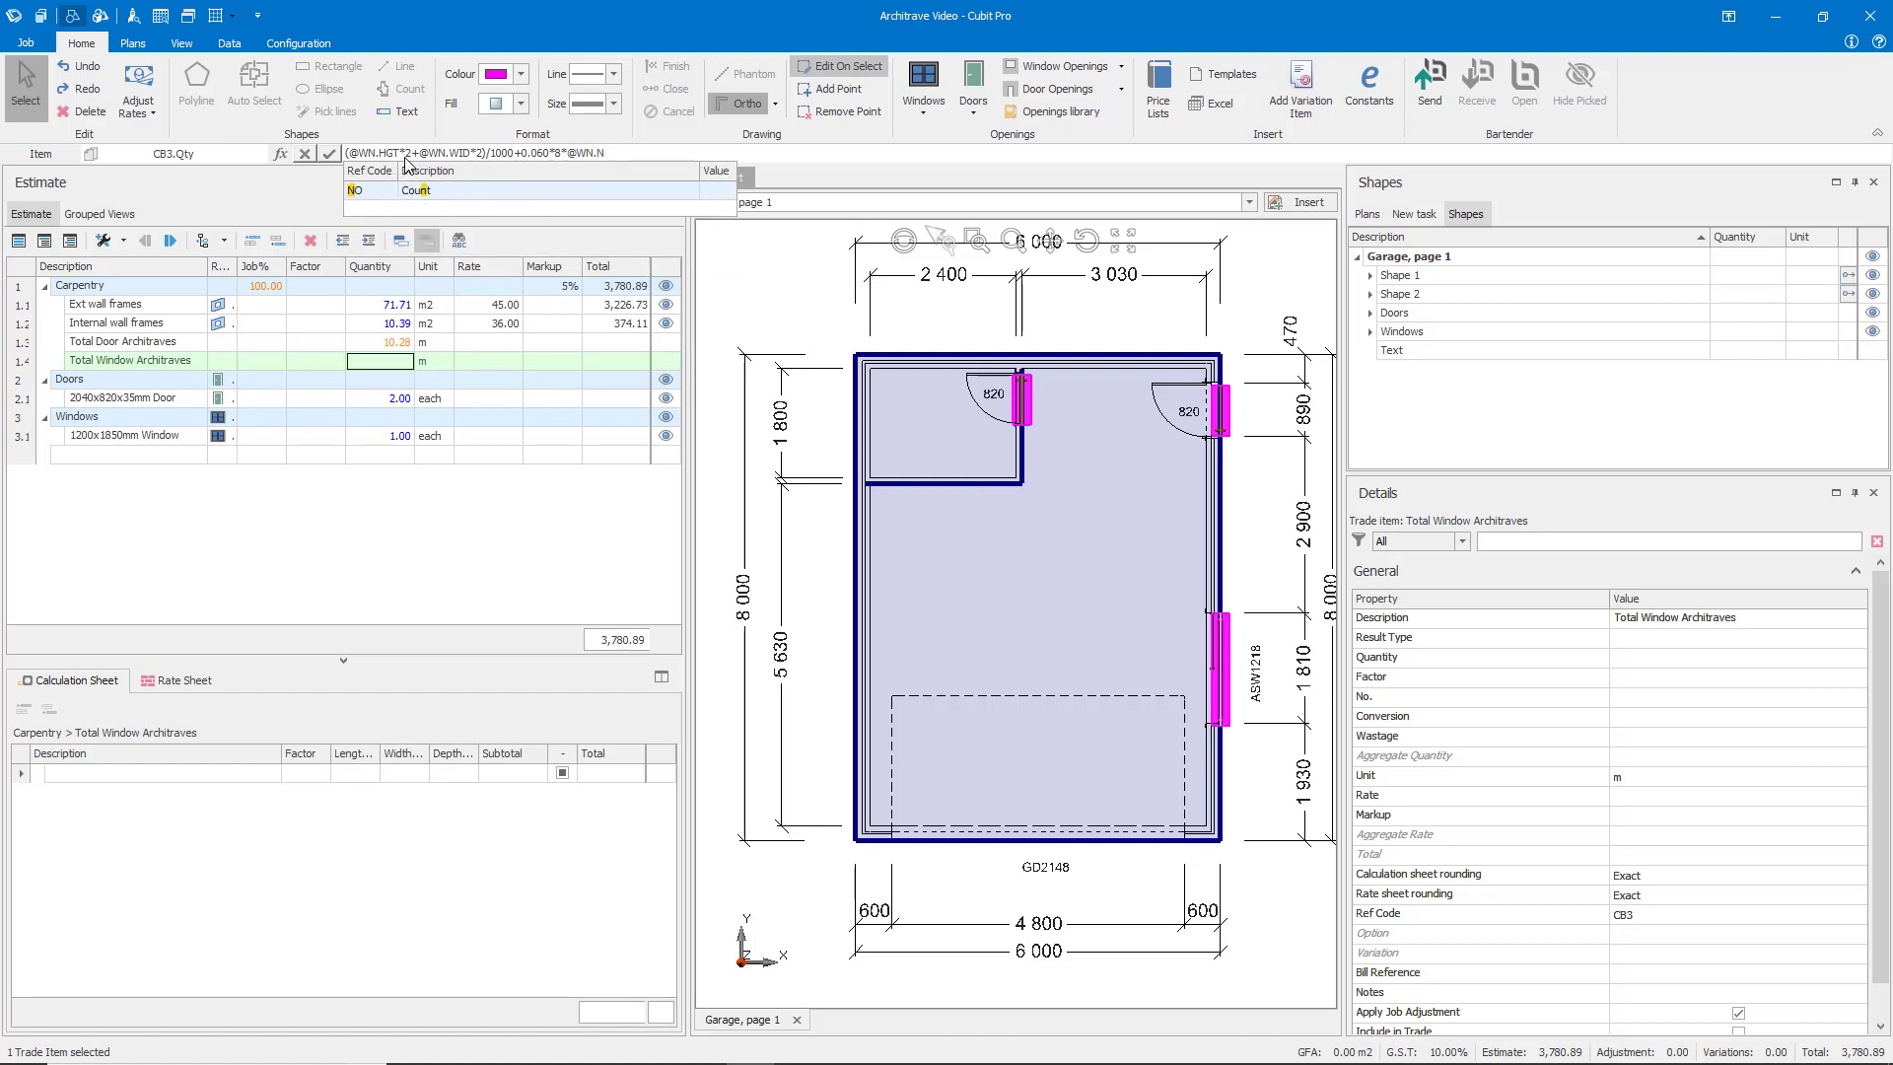
text(O)
key(Return)
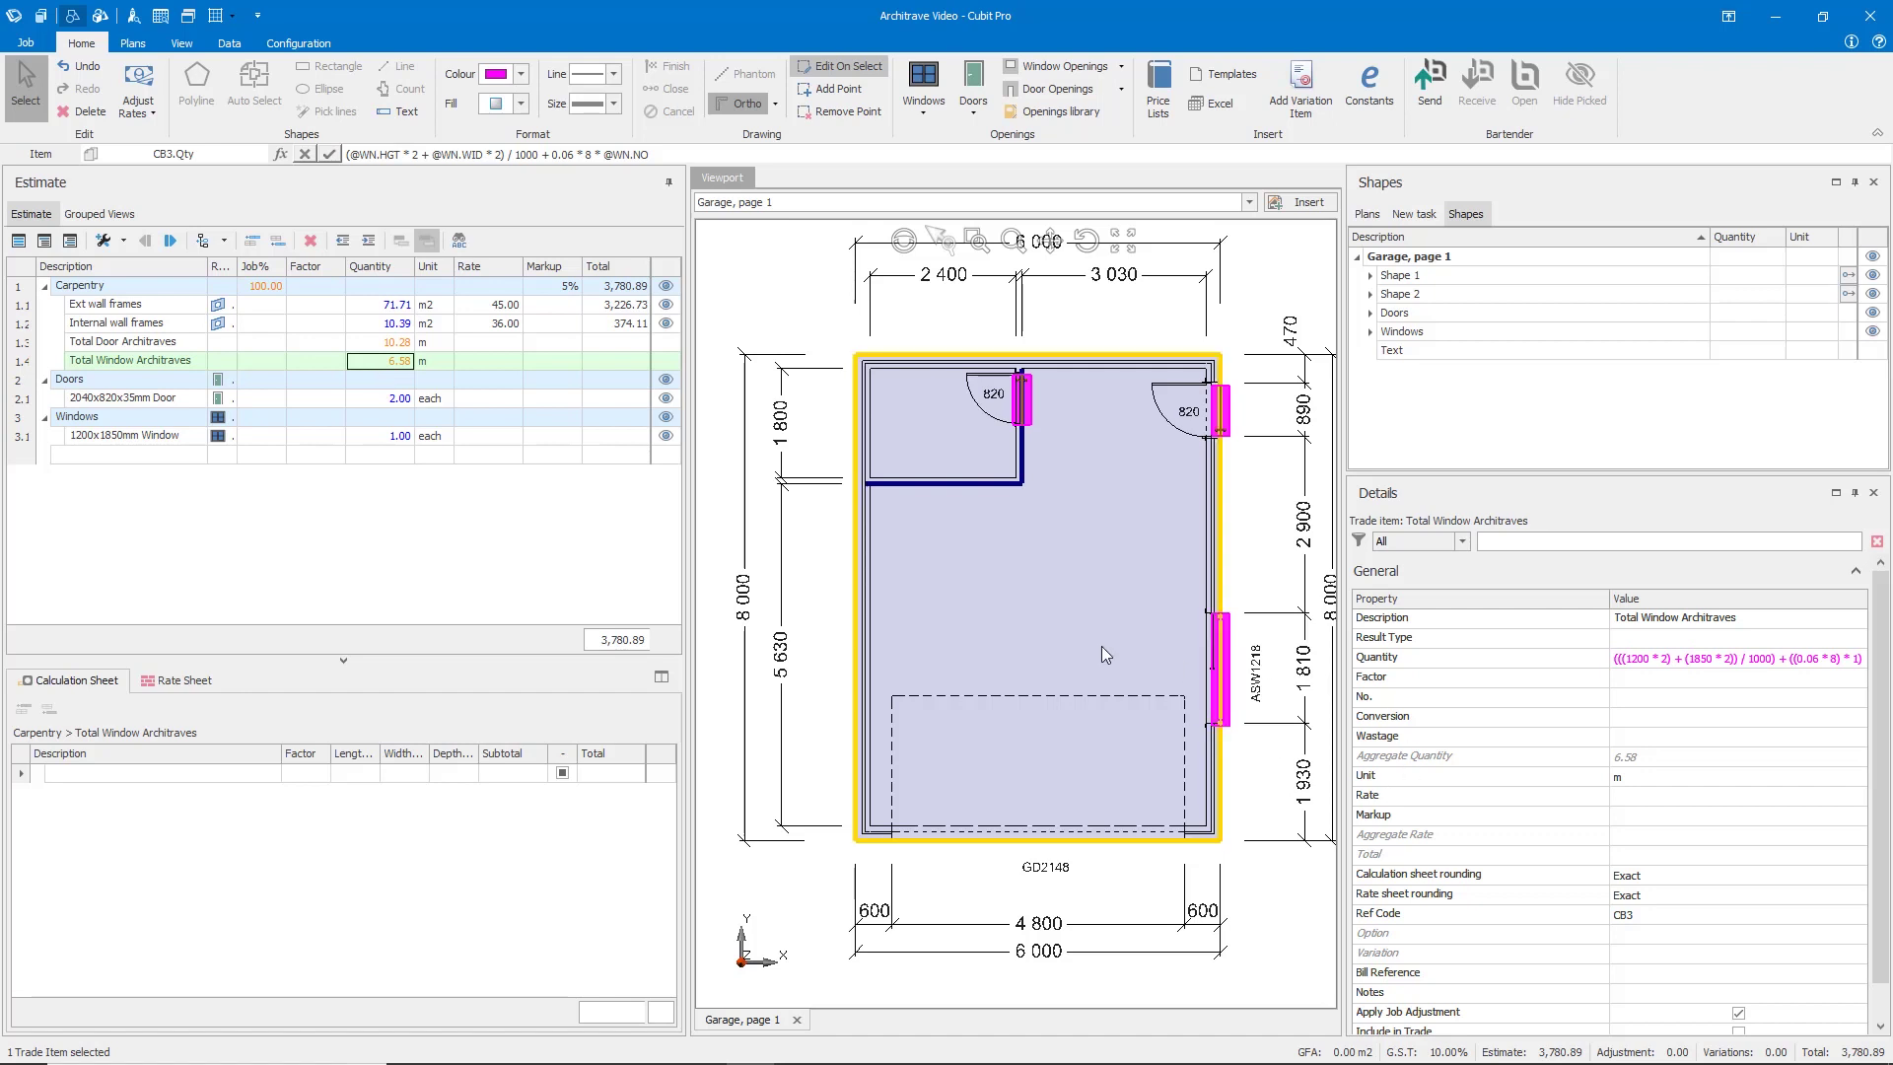
Place a 1400x1260mm window on the garage's left wall, raising window architraves to 12.38 m
click(925, 112)
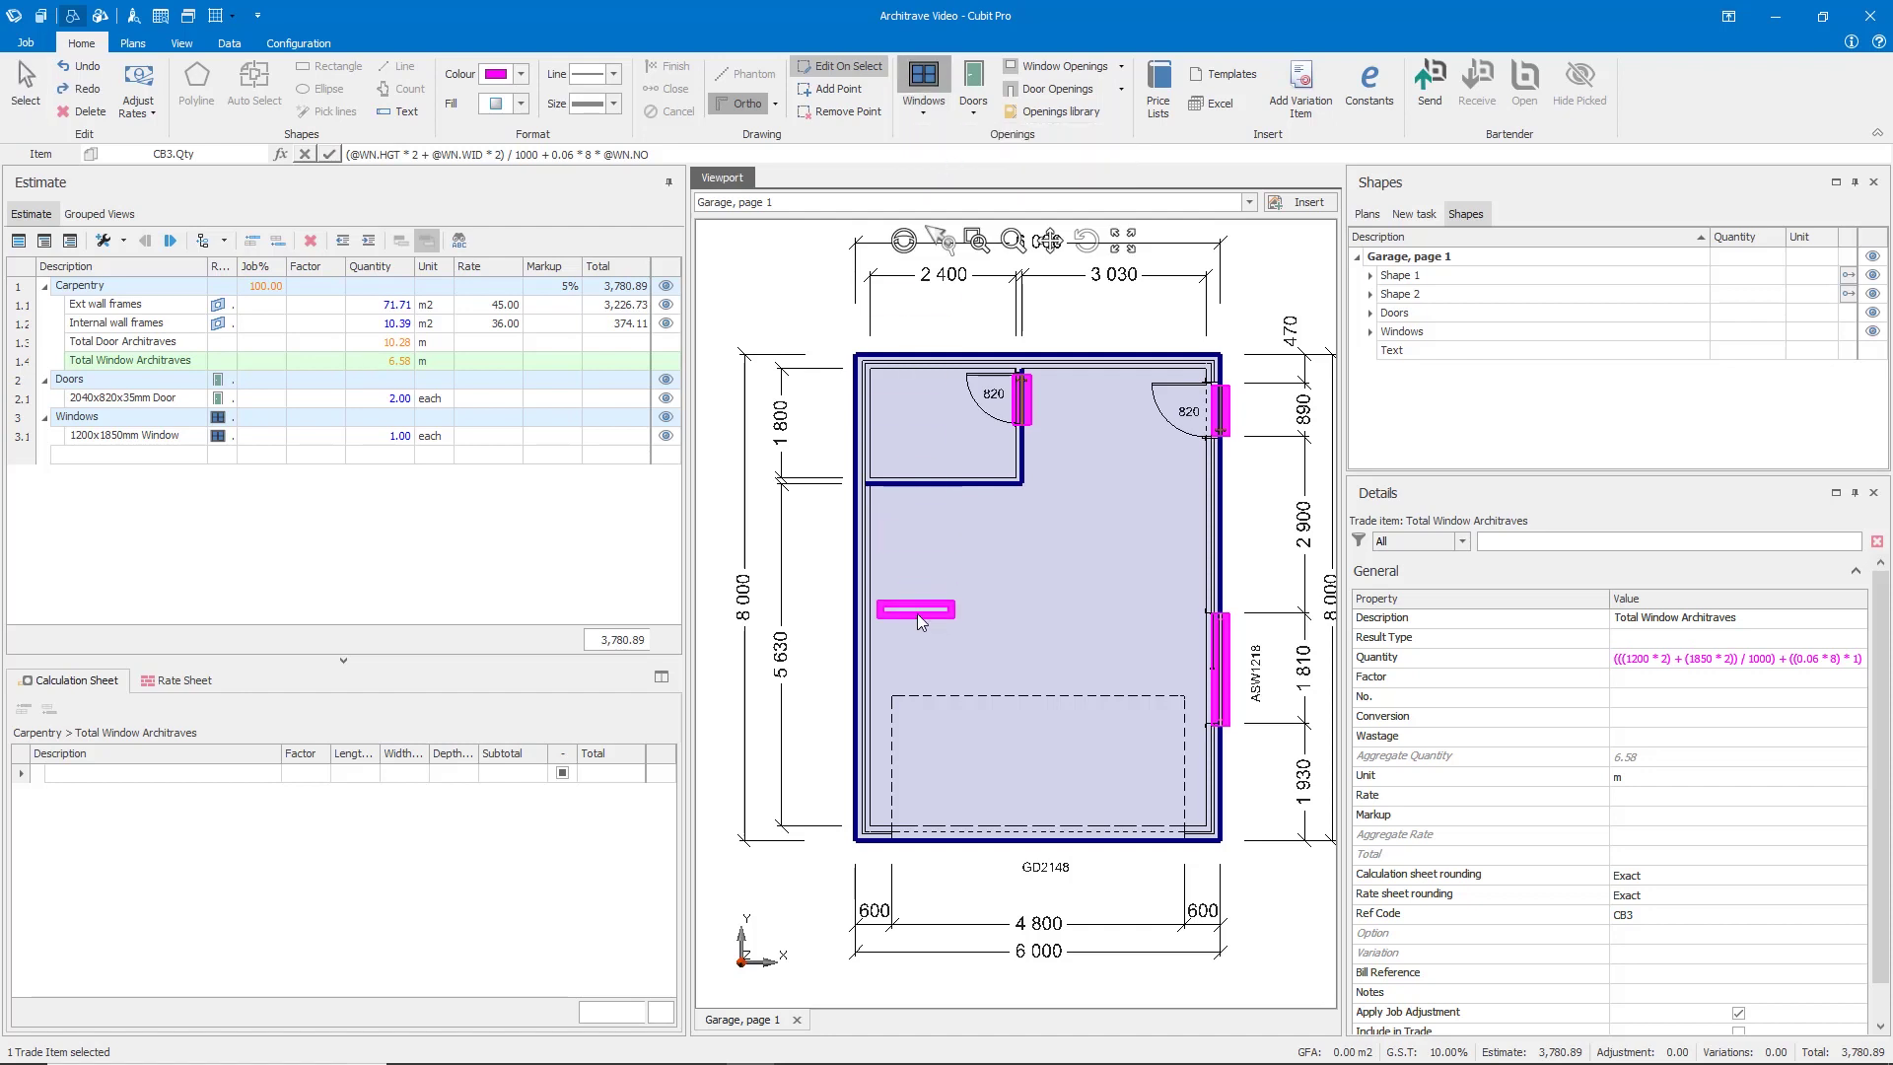
click(856, 592)
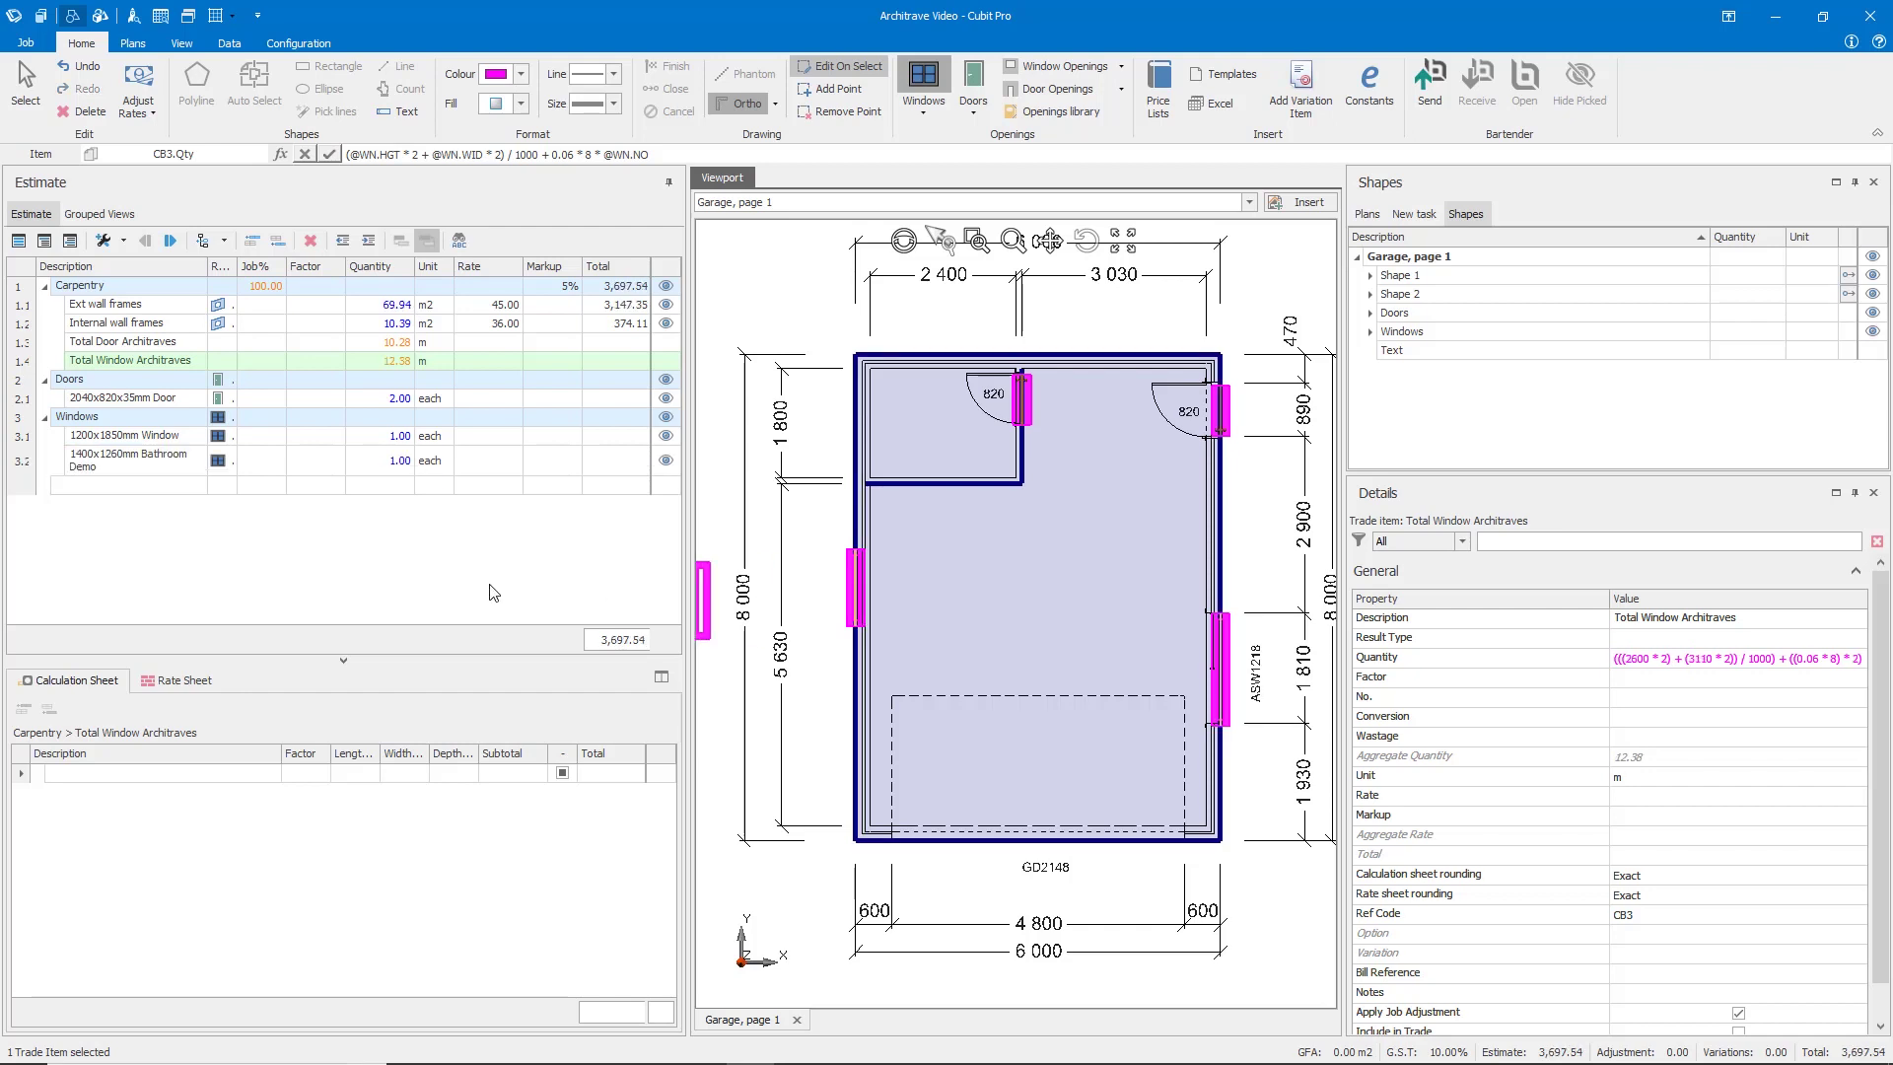